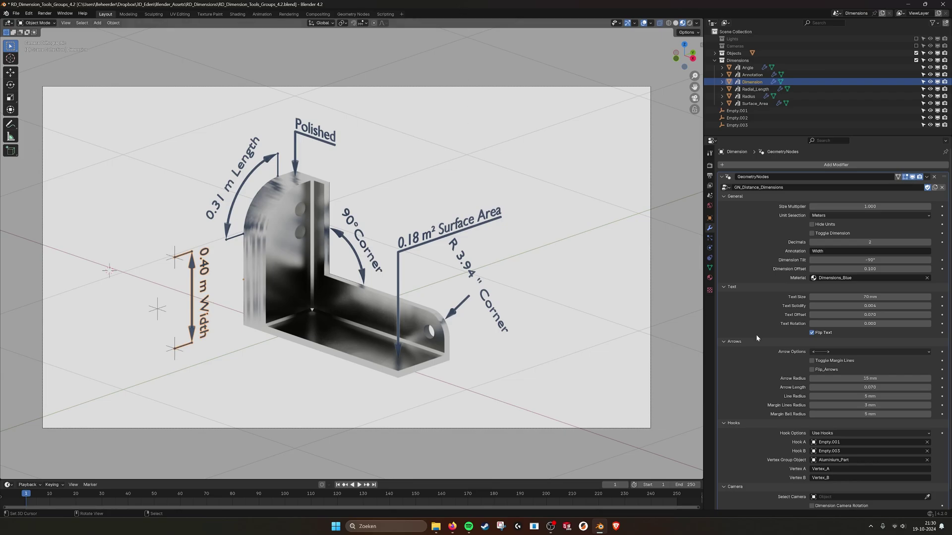
scroll(758, 339, "down", 1)
mouse_move(284, 290)
middle_mouse_down("shift")
mouse_move(323, 277)
mouse_move(297, 277)
middle_mouse_up("shift")
scroll(238, 276, "up", 3)
scroll(238, 276, "up", 3)
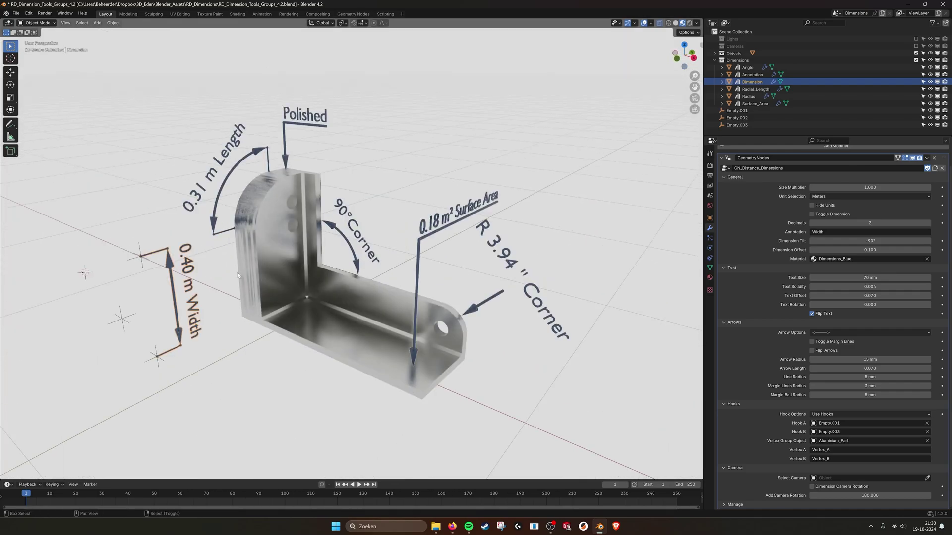
Step: Pan the view so the bracket sits closer for a look at Empty.001
middle_click_drag(238, 276, 260, 232, "shift")
Step: Test-move Empty.001, cancel to restore the 0.40 m width, and select the Width dimension
left_click(260, 232)
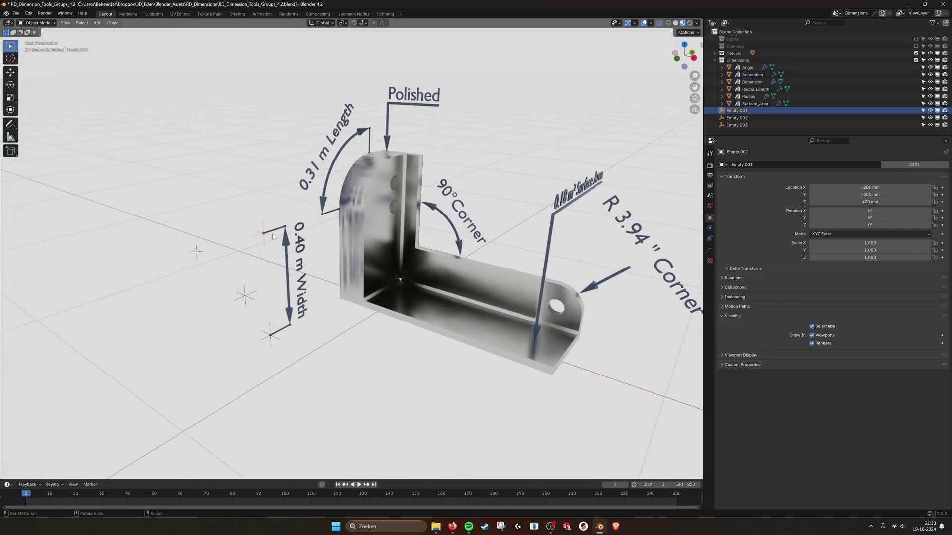
key("g")
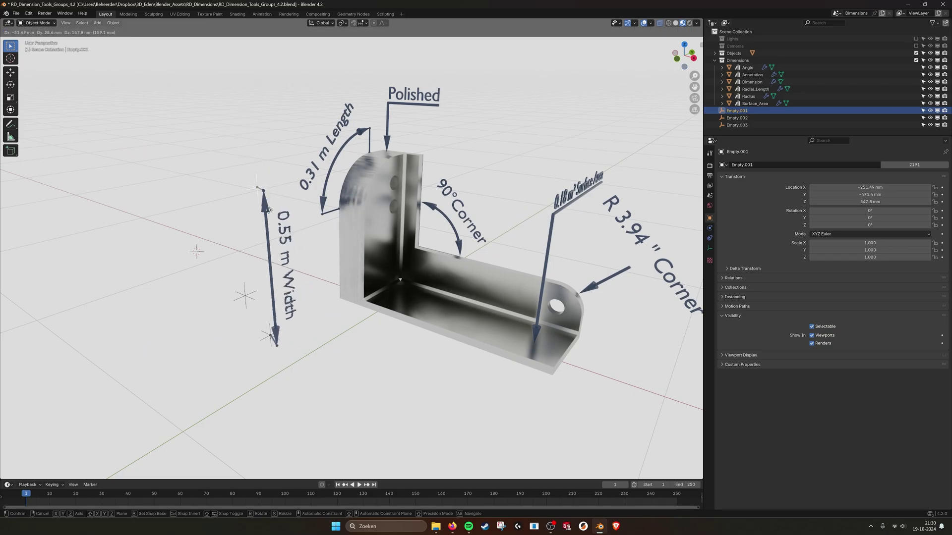
key("Escape")
left_click(285, 225)
Step: Set the Width dimension's Hook Options to Use Vertices and enter Edit Mode on it
left_click(710, 226)
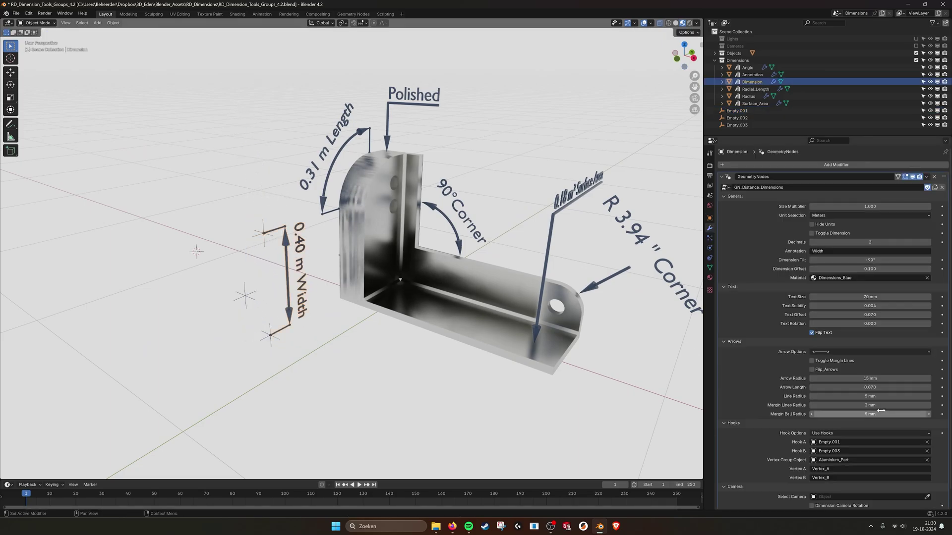
left_click(828, 434)
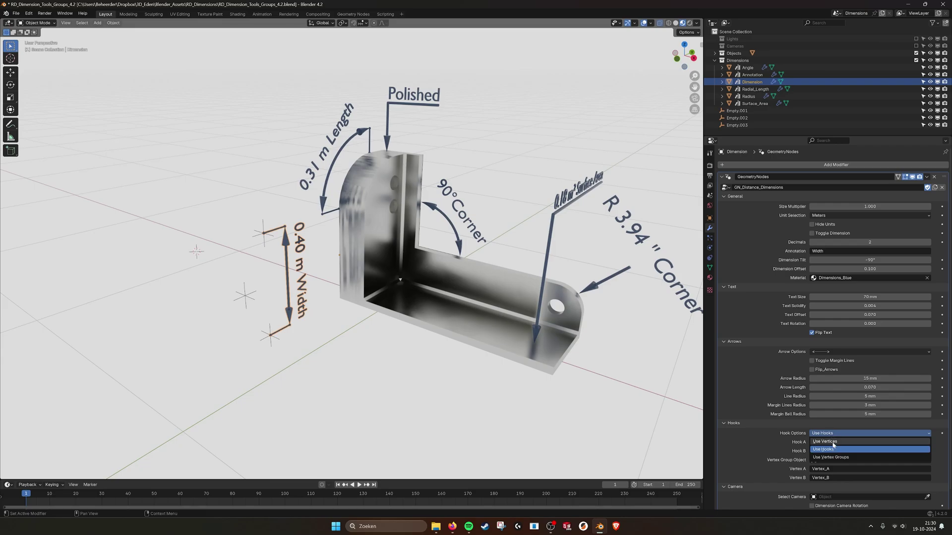
left_click(833, 443)
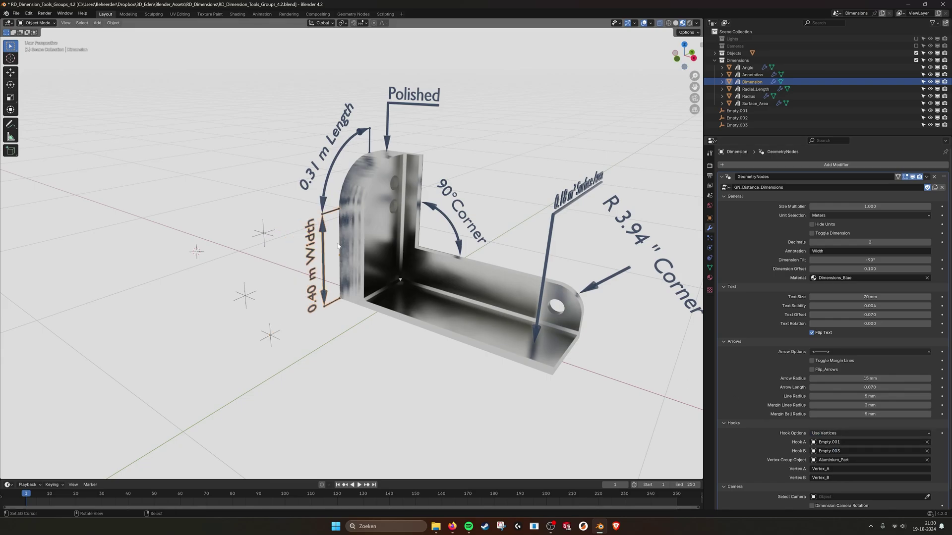
key("Tab")
Step: Switch to Solid shading, move an edge to test the dimension, and return to Object Mode
left_click(676, 23)
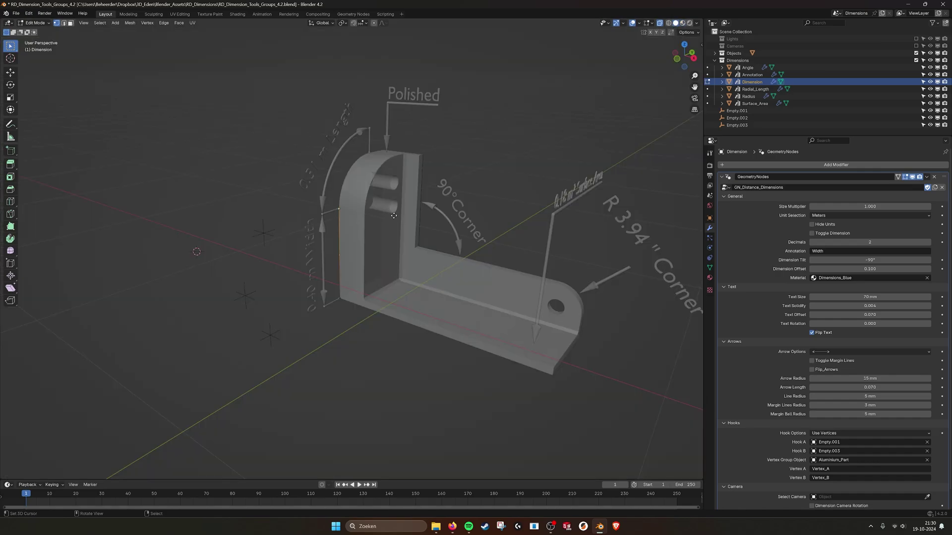
key("g")
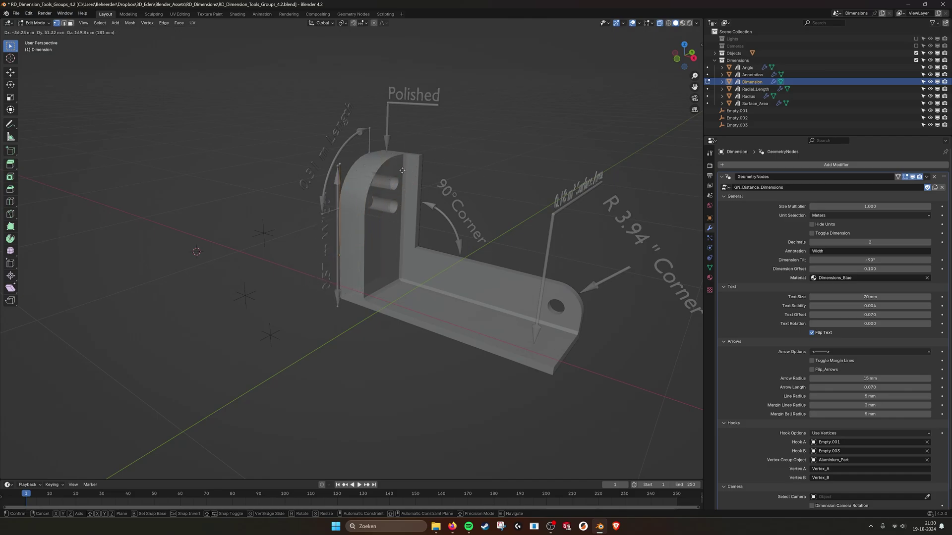
left_click(402, 170)
key("Tab")
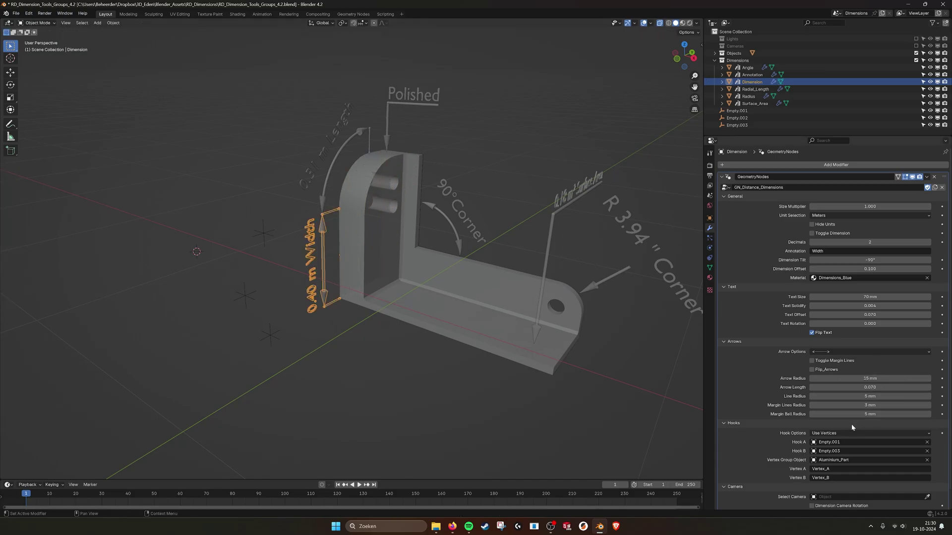
Step: Set Hook Options back to Use Hooks and move Empty.001 to stretch the width dimension
left_click(851, 433)
left_click(843, 452)
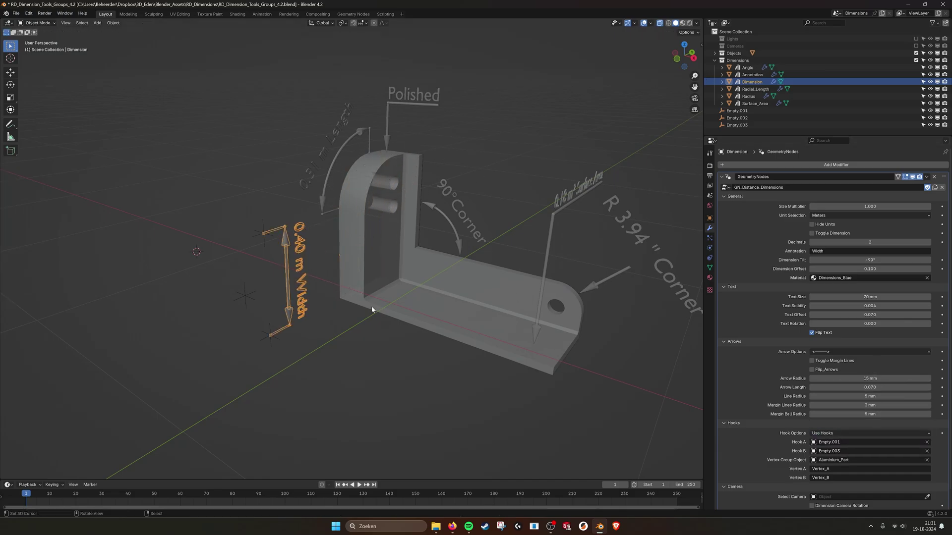
left_click(262, 232)
key("g")
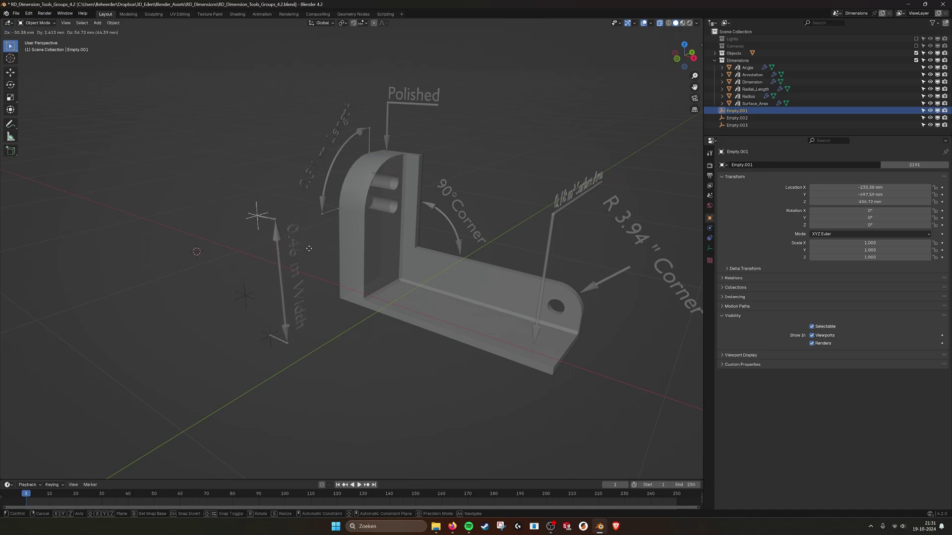
left_click(312, 274)
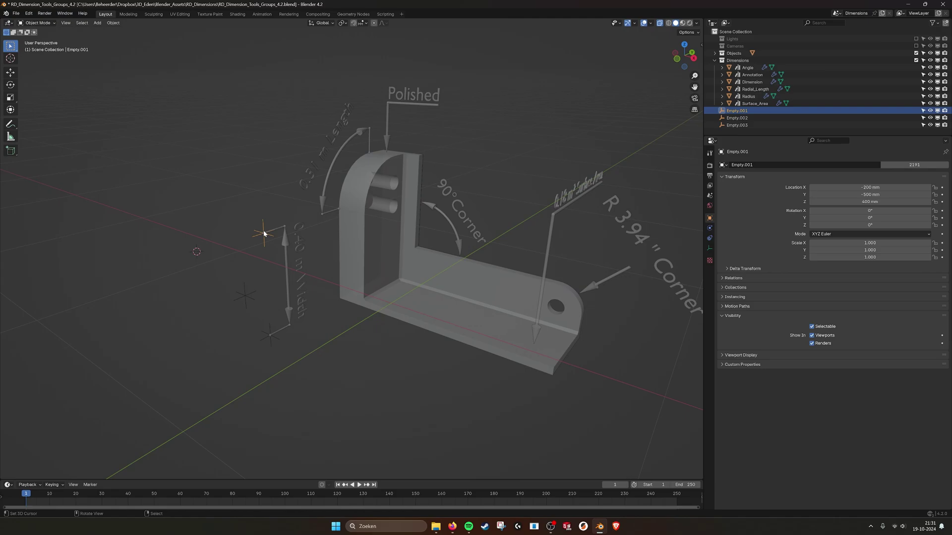
Step: Set the Width dimension's Hook Options to Use Vertex Groups and view it on the upright plate
left_click(287, 258)
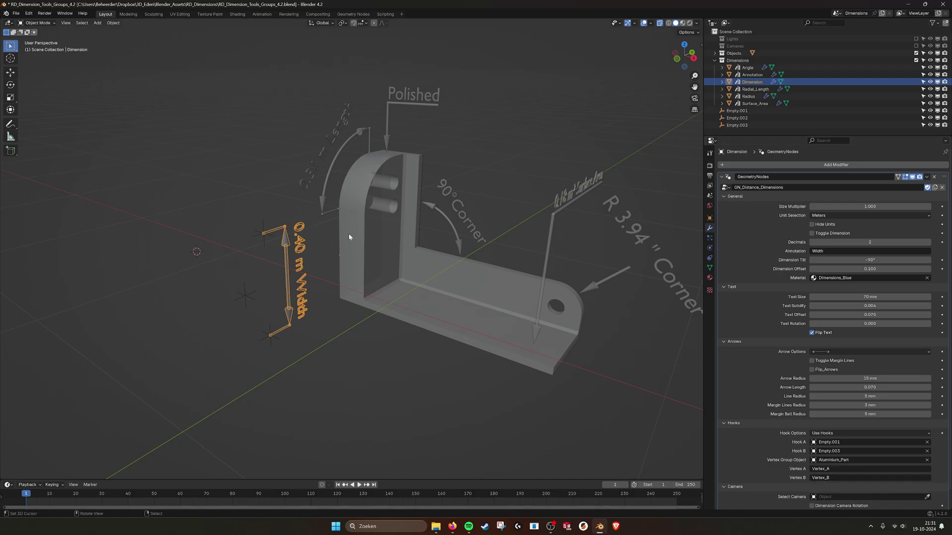
left_click(849, 433)
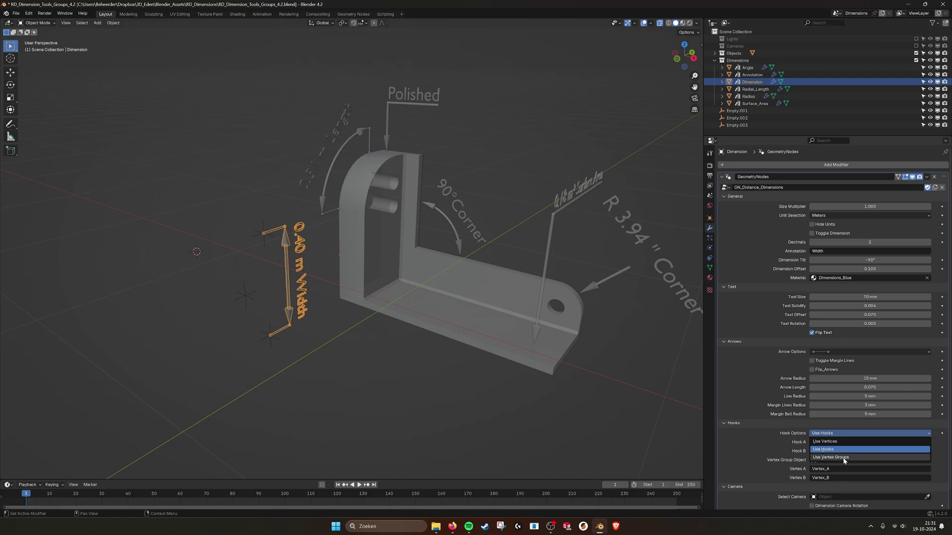
left_click(844, 458)
middle_click_drag(469, 203, 391, 171)
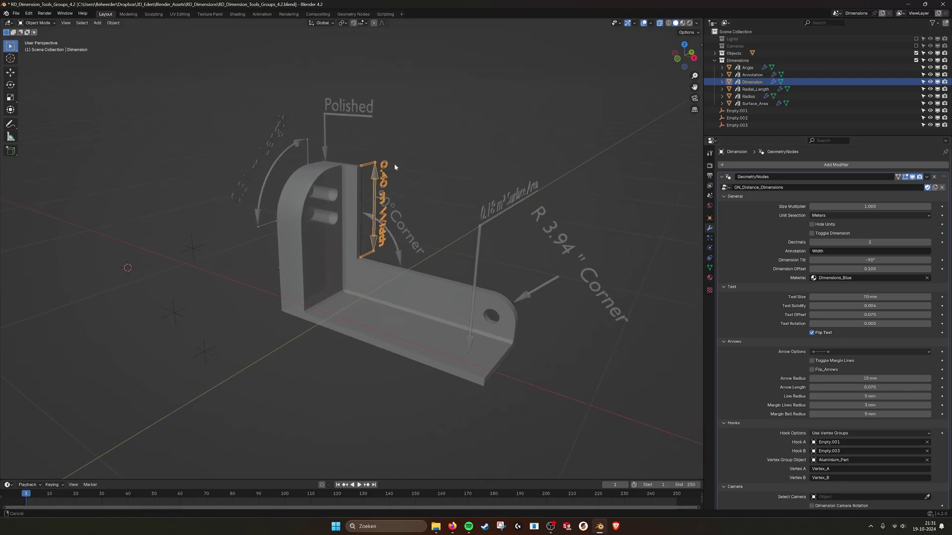
middle_click_drag(390, 171, 396, 179)
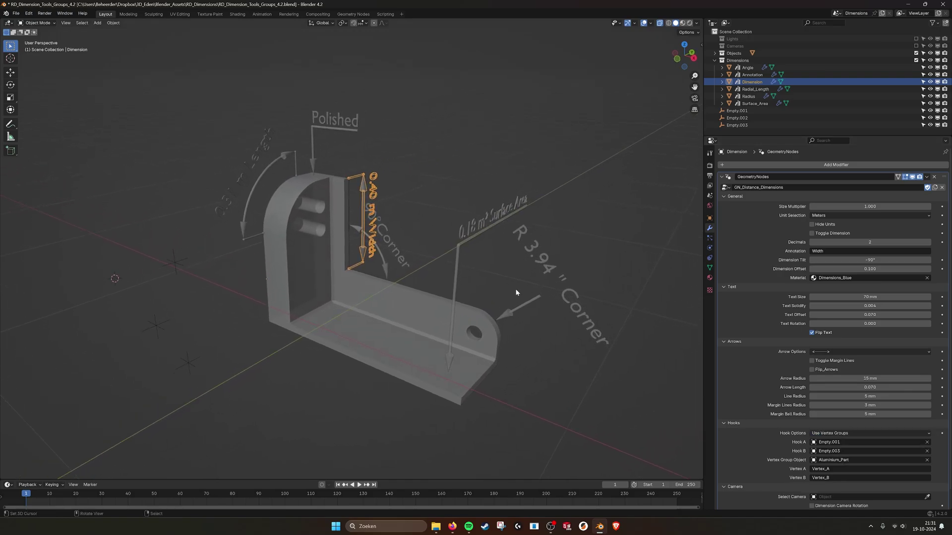
left_click(710, 268)
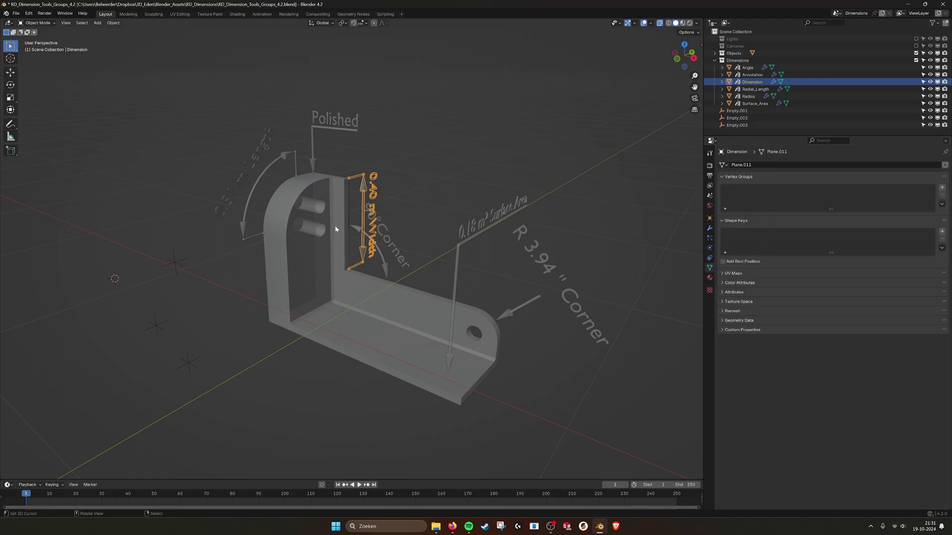
left_click(313, 191)
scroll(433, 232, "up", 2)
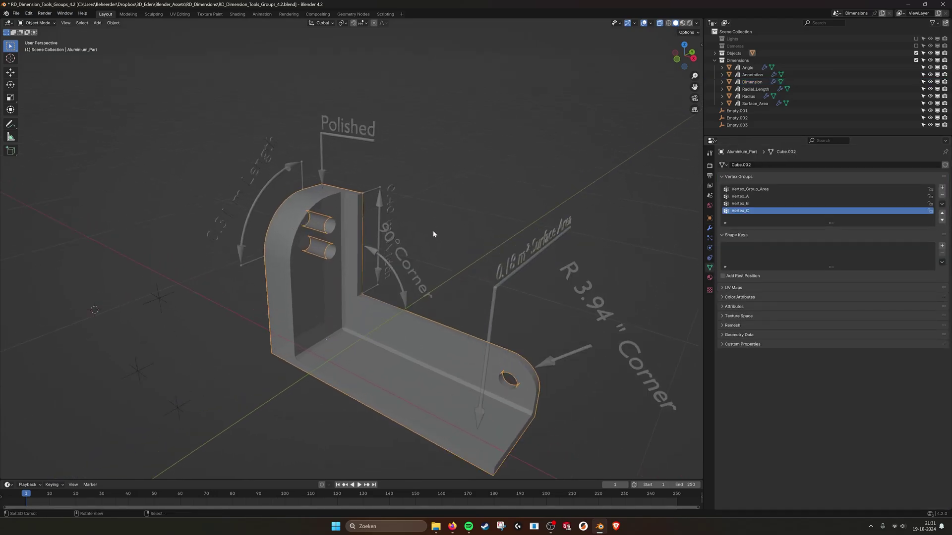
scroll(433, 235, "up", 3)
middle_click_drag(433, 231, 445, 223)
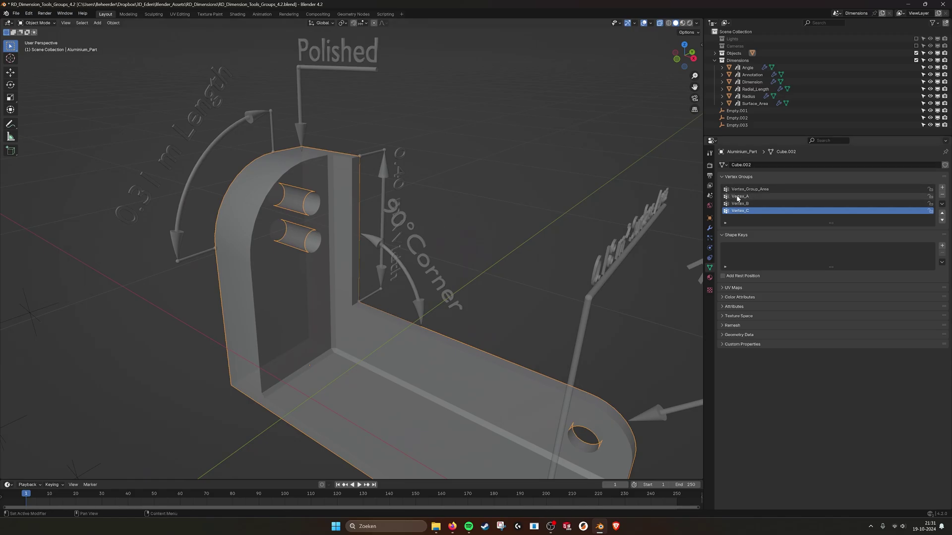
middle_click_drag(508, 303, 503, 258)
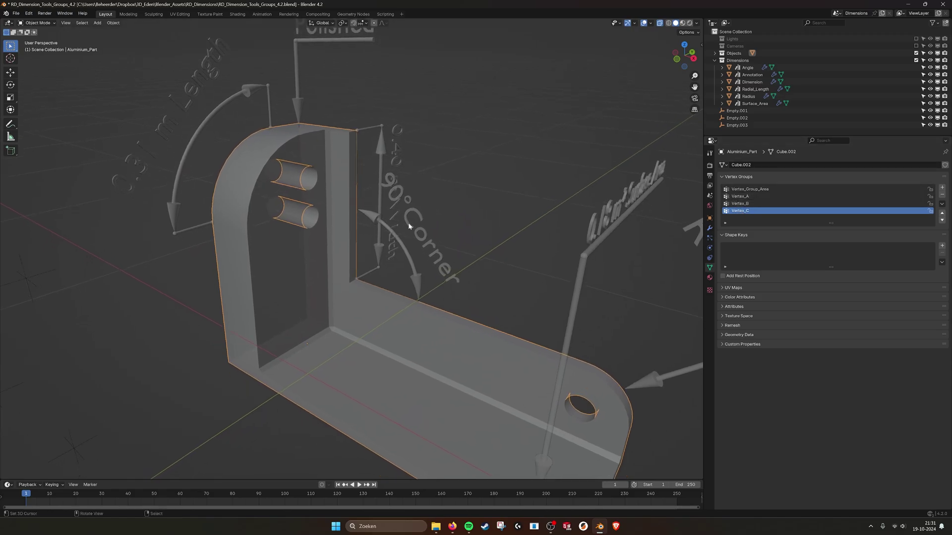
middle_click_drag(409, 225, 354, 144)
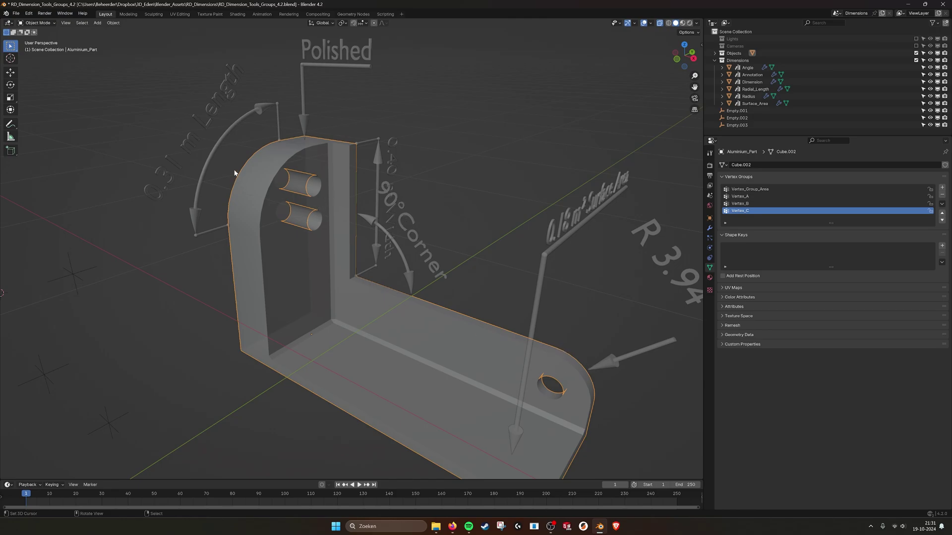
middle_click_drag(406, 221, 383, 197)
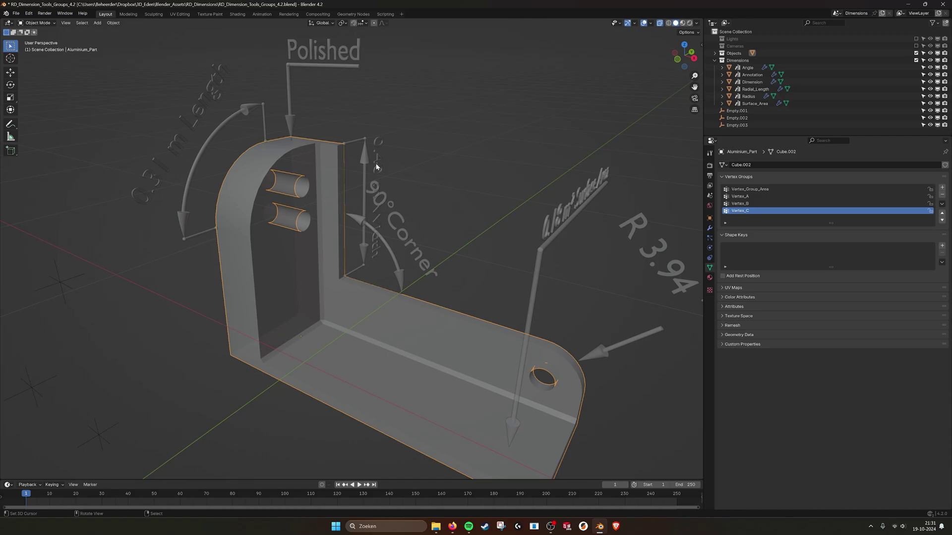
left_click(356, 176)
left_click(223, 129)
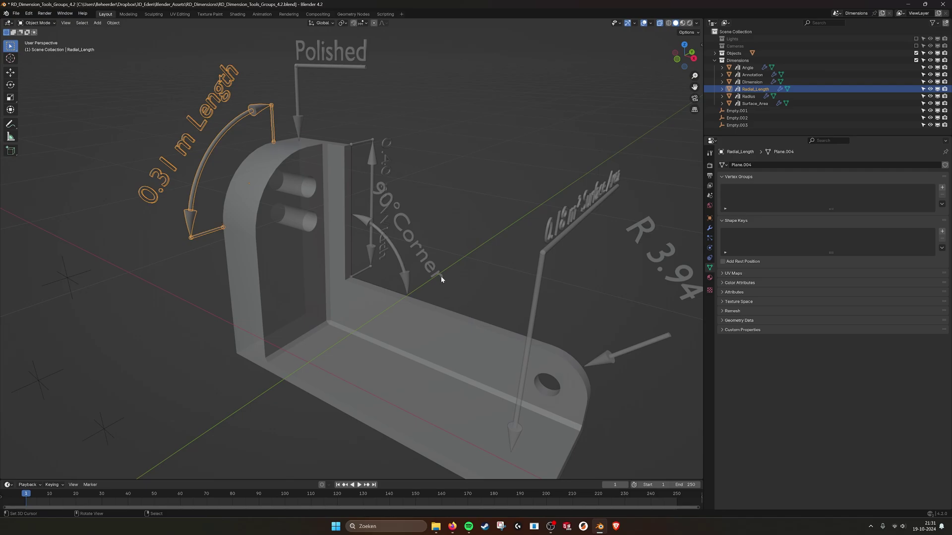
Step: Select the 90° Corner angle dimension and show its geometry nodes hook settings
left_click(403, 231)
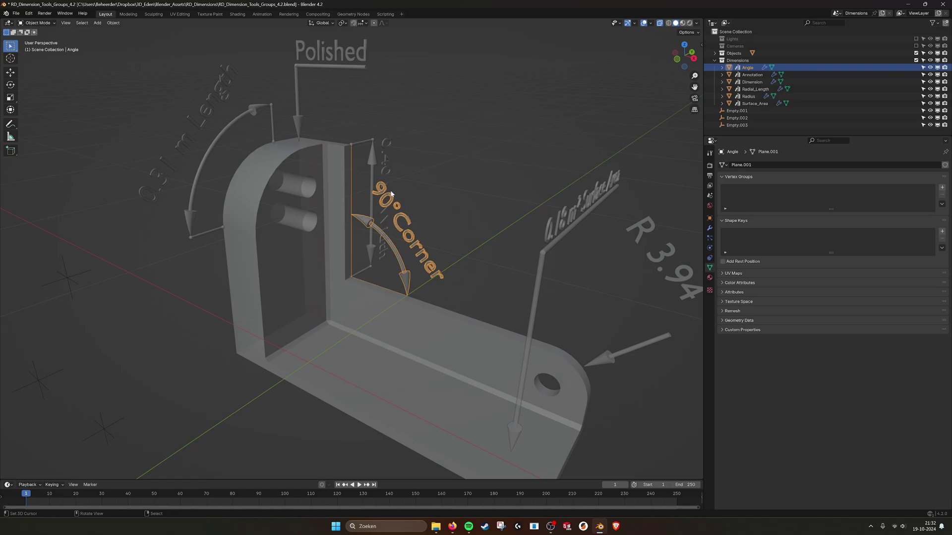
left_click(467, 171)
left_click(405, 216)
left_click(710, 228)
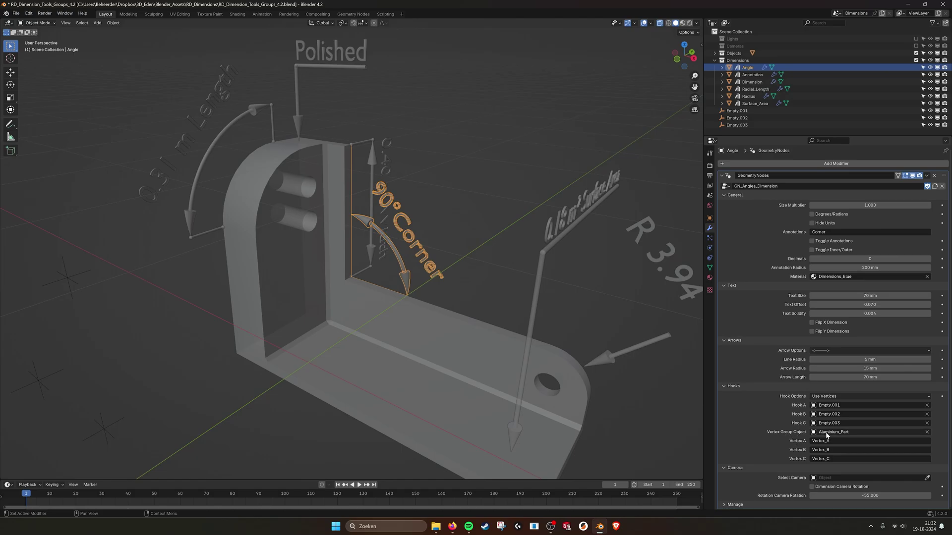
Step: Select Aluminium_Part and browse its vertex groups Vertex_A, Vertex_B, Vertex_C in Object Data
left_click(433, 365)
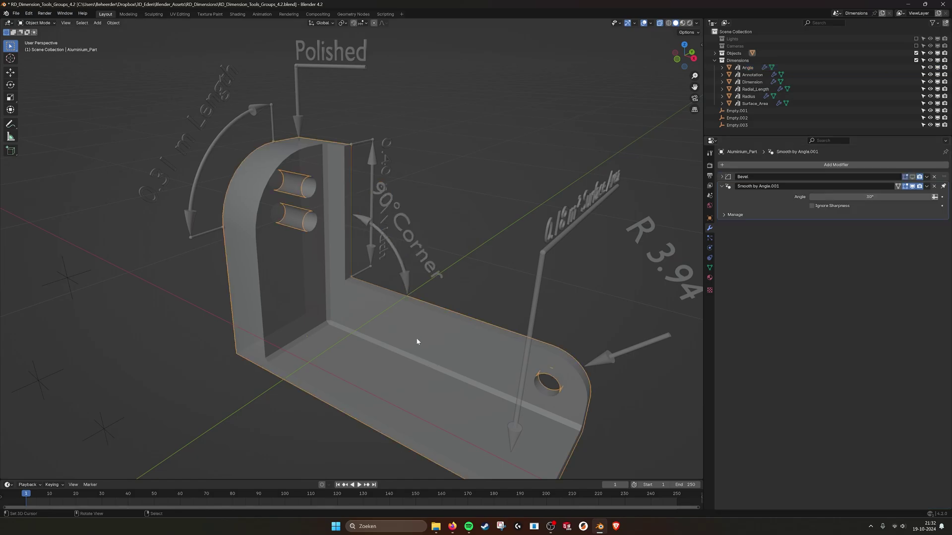
key("KP_Decimal")
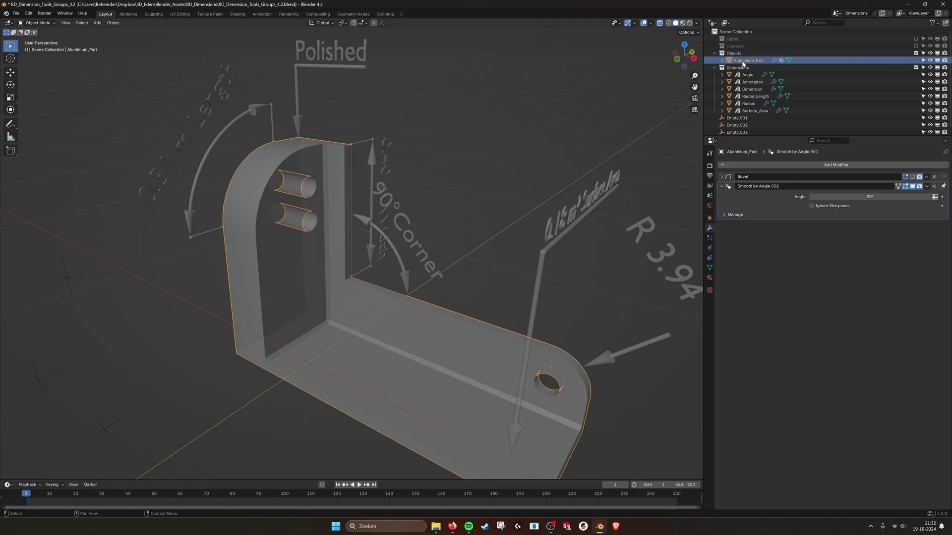
left_click(715, 53)
left_click(709, 267)
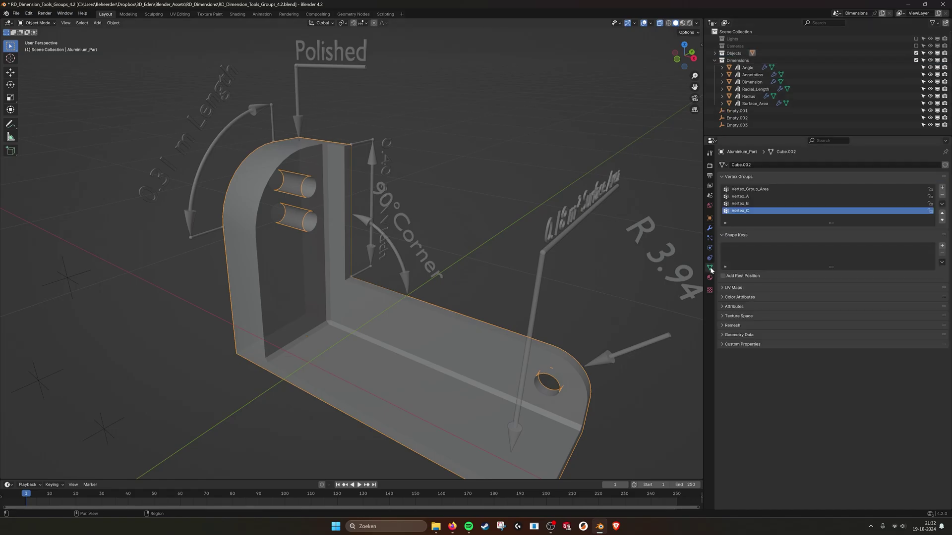
left_click(742, 195)
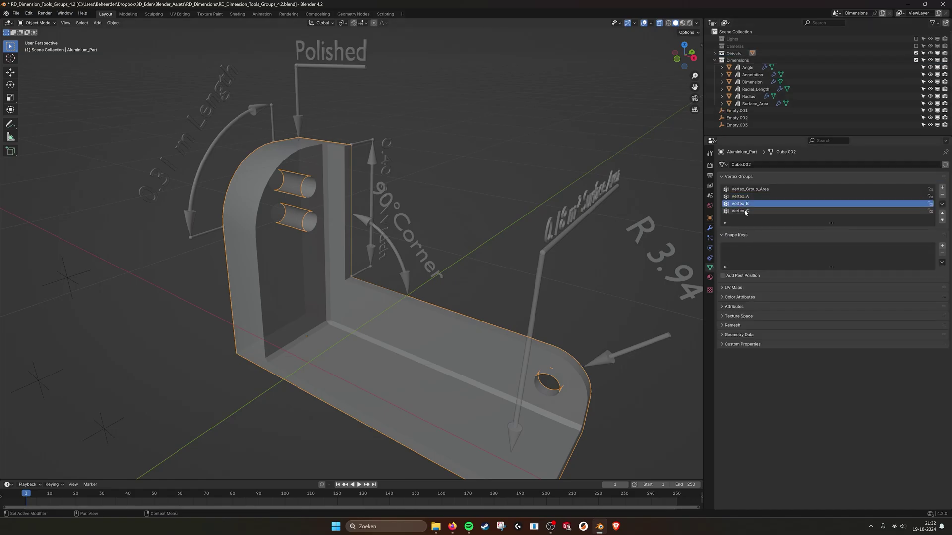
left_click(746, 211)
Step: In Edit Mode, select and clear the vertices of Vertex_A, Vertex_B and Vertex_C in turn
key("Tab")
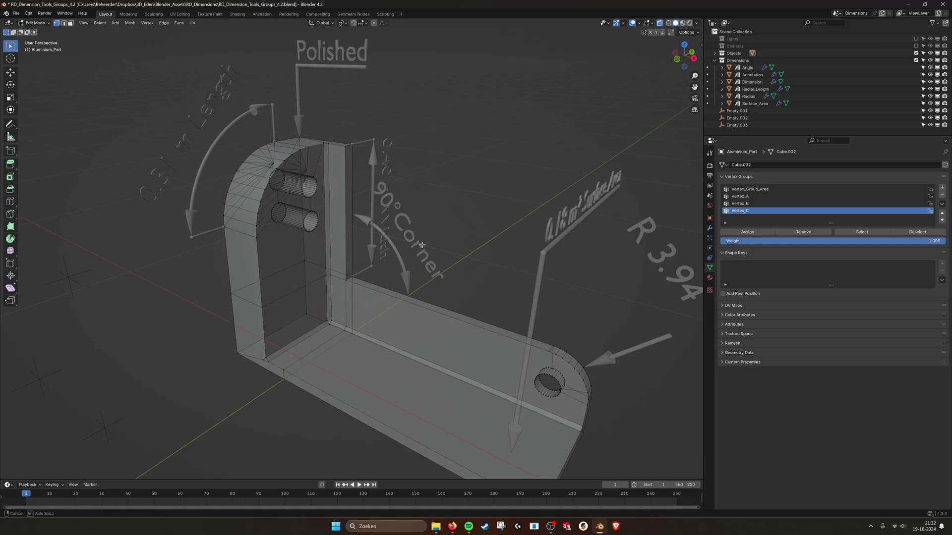
left_click(745, 196)
left_click(862, 232)
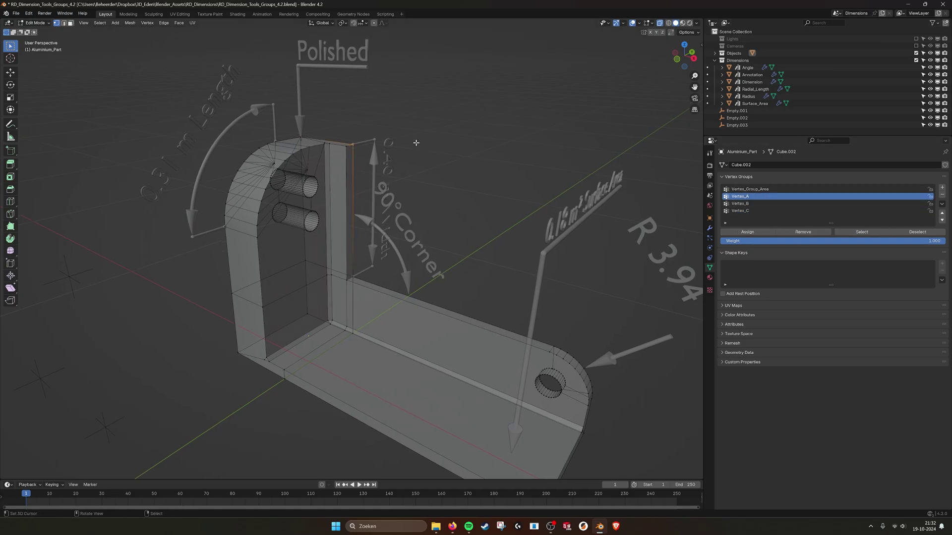
key("a")
key("alt+a")
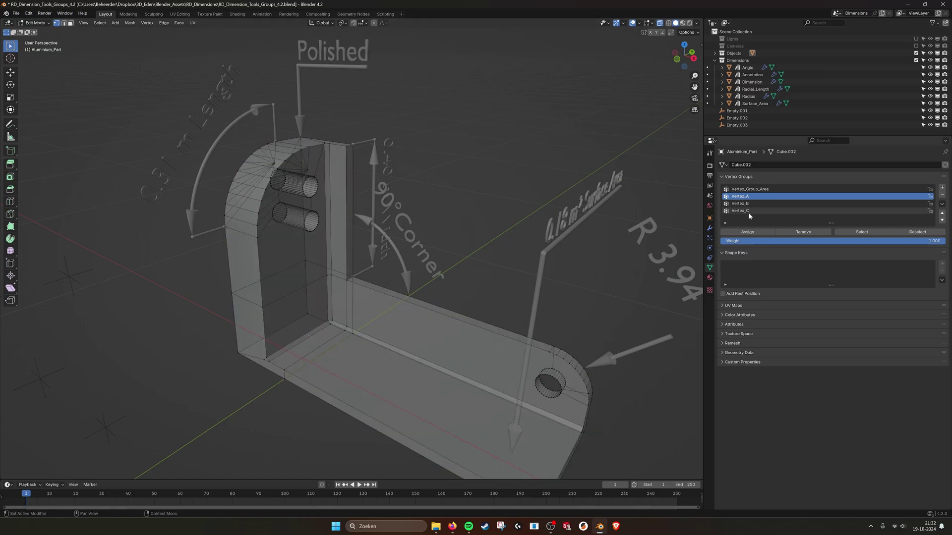
left_click(741, 204)
left_click(854, 233)
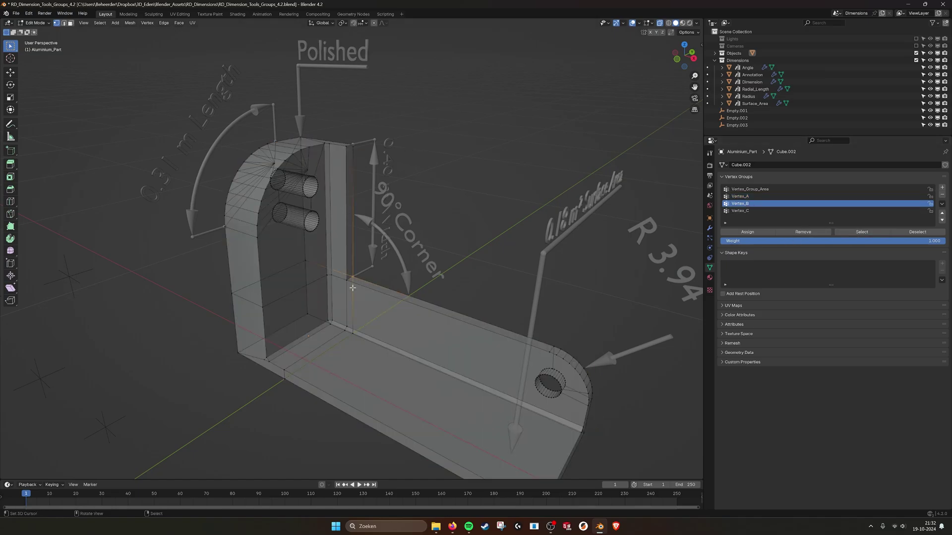
key("alt+a")
left_click(741, 210)
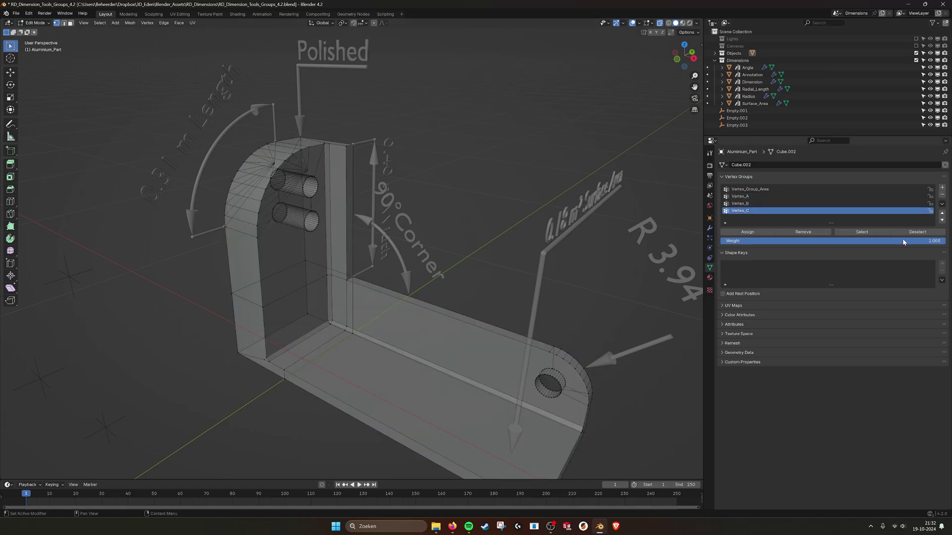
left_click(861, 232)
key("alt+a")
Step: Leave Edit Mode and select the 0.40 m Width dimension from a new angle
middle_click_drag(489, 315, 506, 268)
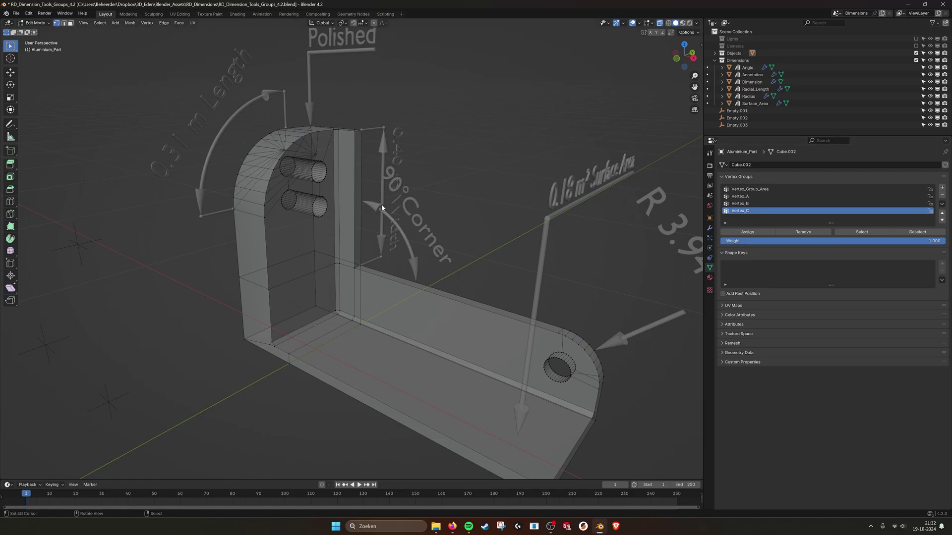
key("Tab")
left_click(383, 157)
middle_click_drag(455, 184, 333, 161)
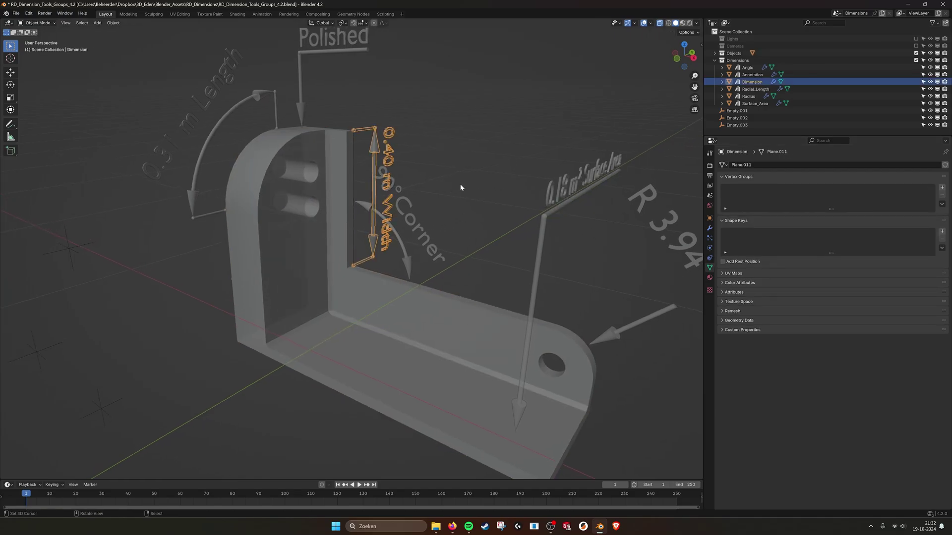
Step: Edit Aluminium_Part in face mode and move the wall's top face along Z so the width updates live
left_click(332, 162)
key("Tab")
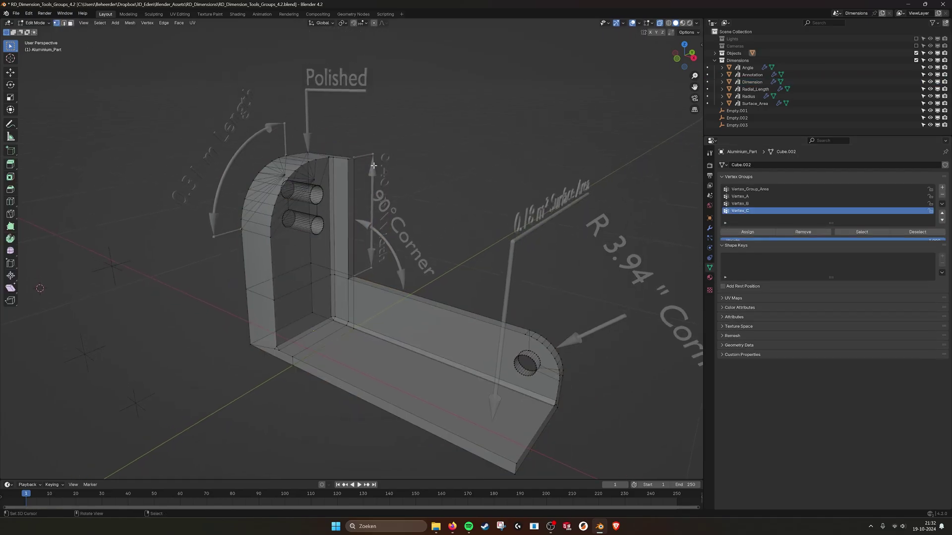
key("3")
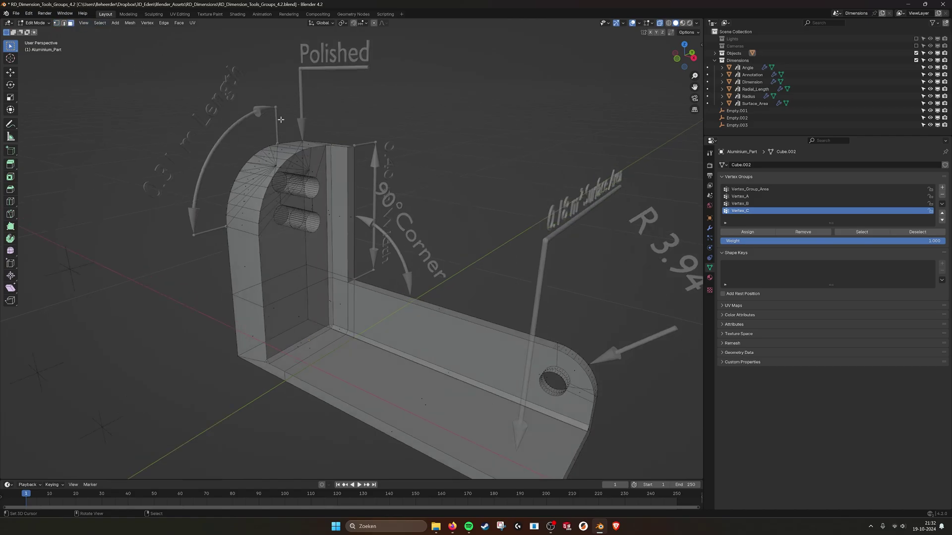
key("g")
key("z")
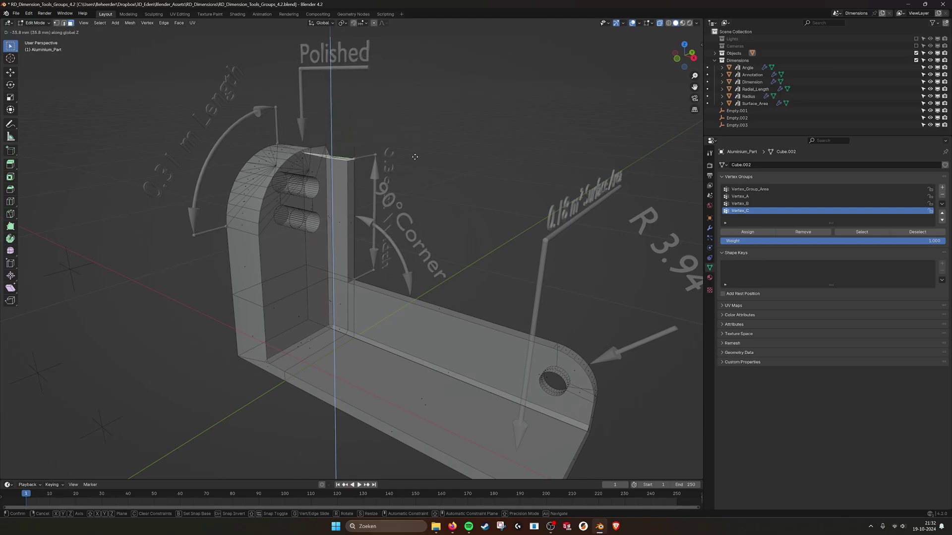
left_click(501, 159)
mouse_move(502, 159)
middle_mouse_down()
mouse_move(465, 161)
mouse_move(427, 141)
mouse_move(456, 180)
middle_mouse_up()
Step: Move the top face along Z again to settle the width at 0.40 m and return to Object Mode
key("g")
key("z")
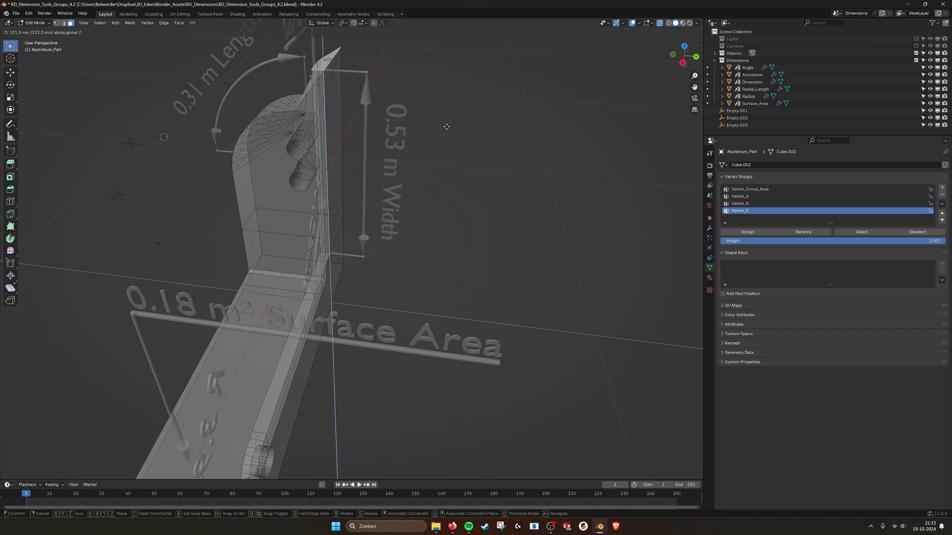
left_click(391, 212)
mouse_move(391, 212)
middle_mouse_down()
mouse_move(395, 172)
mouse_move(379, 201)
mouse_move(726, 269)
middle_mouse_up()
key("Tab")
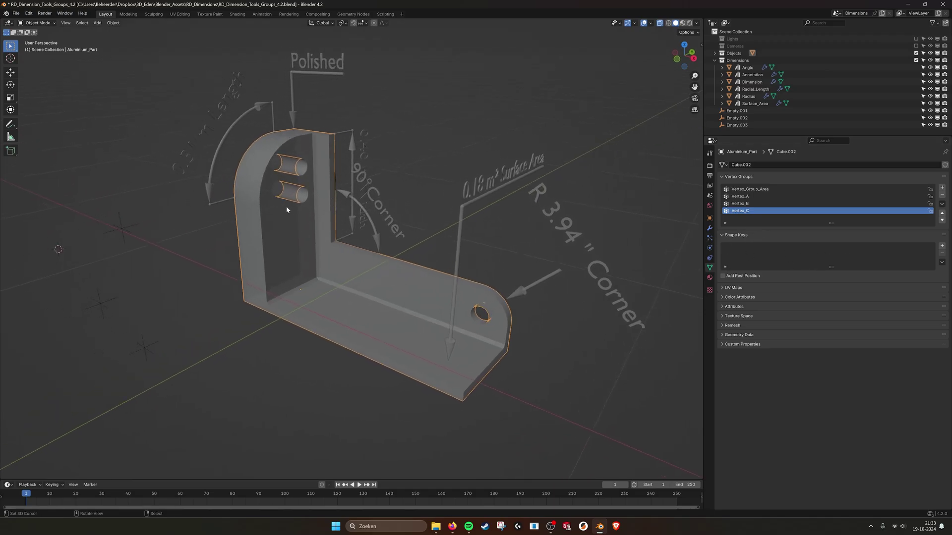
Step: Add a new cube sized 0.31 beside the bracket and select it
left_click(356, 133)
left_click(392, 156)
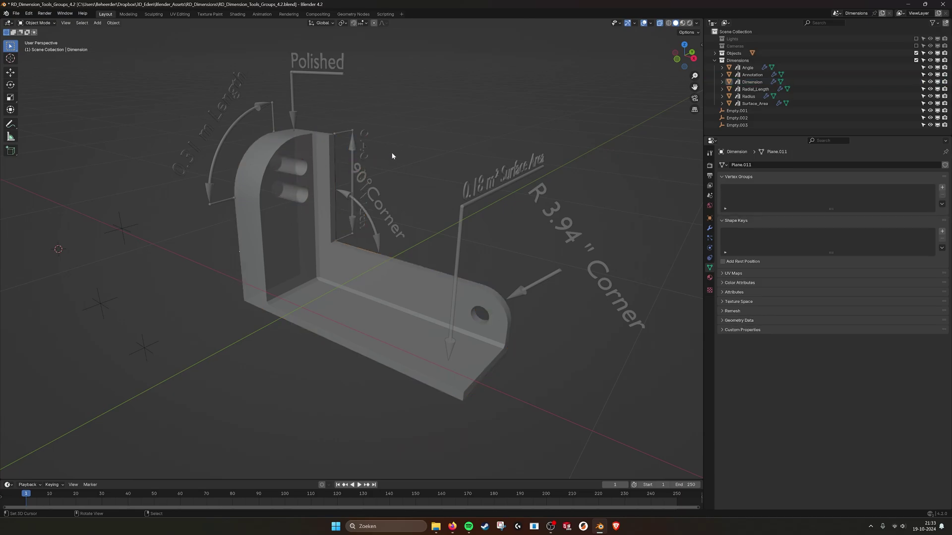
scroll(392, 156, "down", 3)
scroll(315, 171, "down", 2)
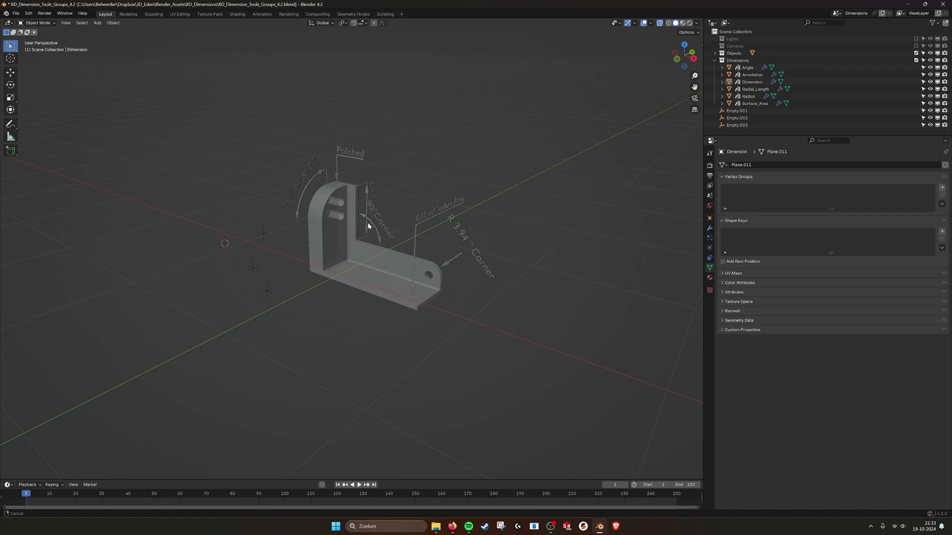
middle_click_drag(367, 225, 189, 276)
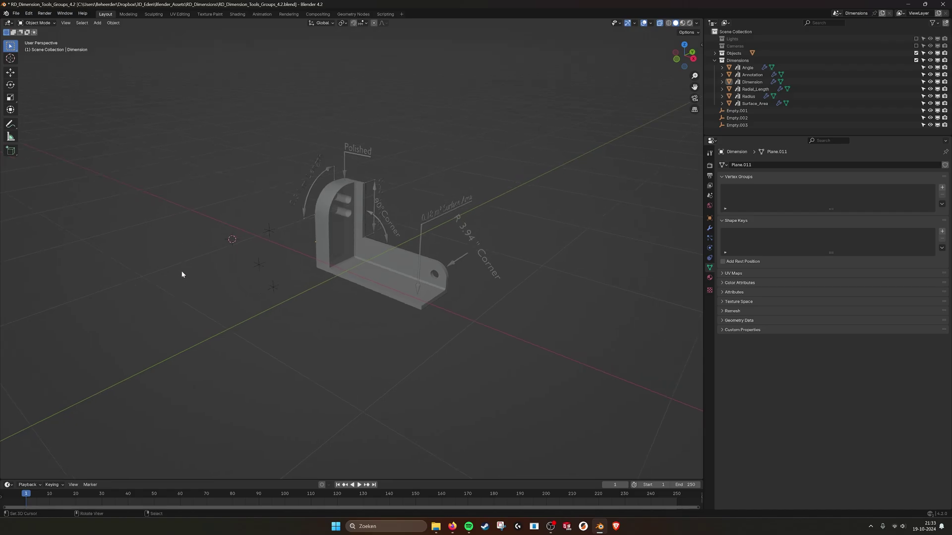
left_click(97, 23)
mouse_move(108, 31)
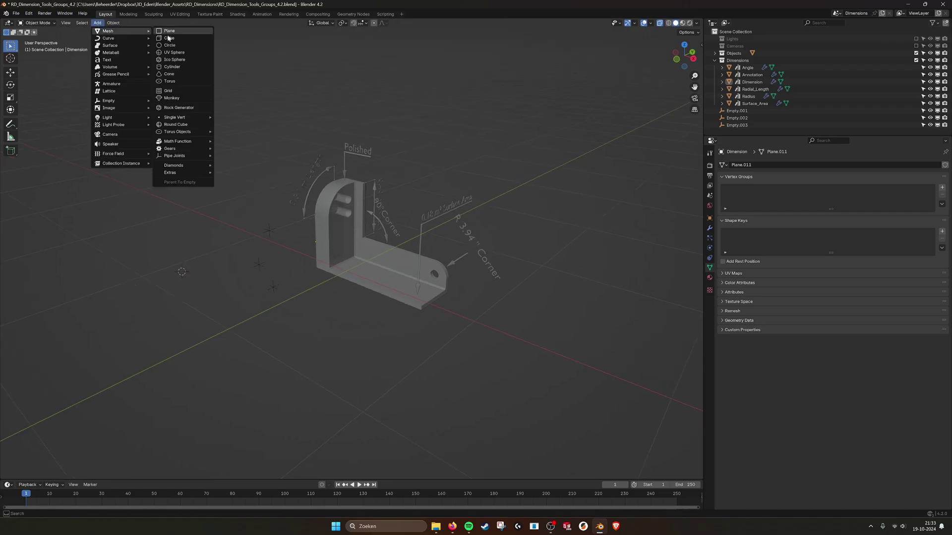
left_click(169, 38)
type("s.31")
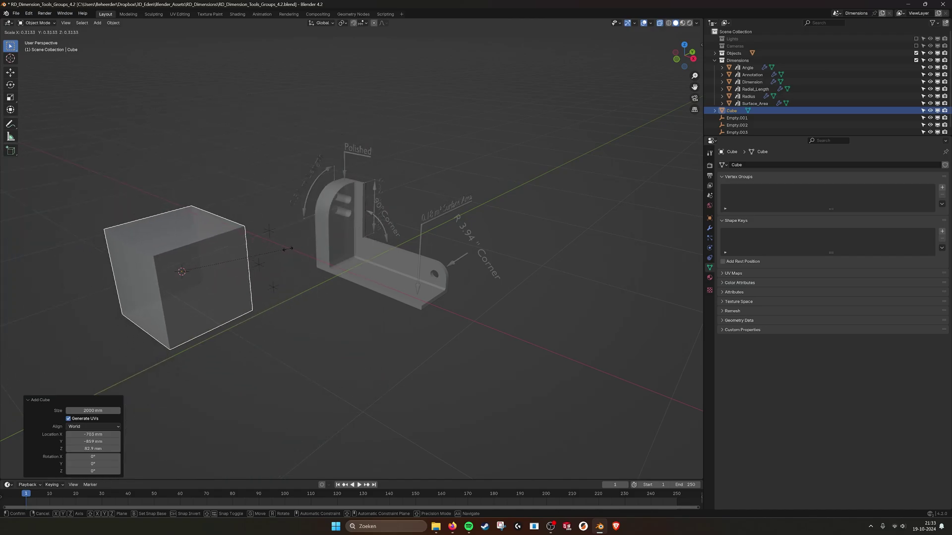
key("Return")
mouse_move(304, 238)
middle_mouse_down("shift")
mouse_move(403, 236)
mouse_move(295, 236)
middle_mouse_up("shift")
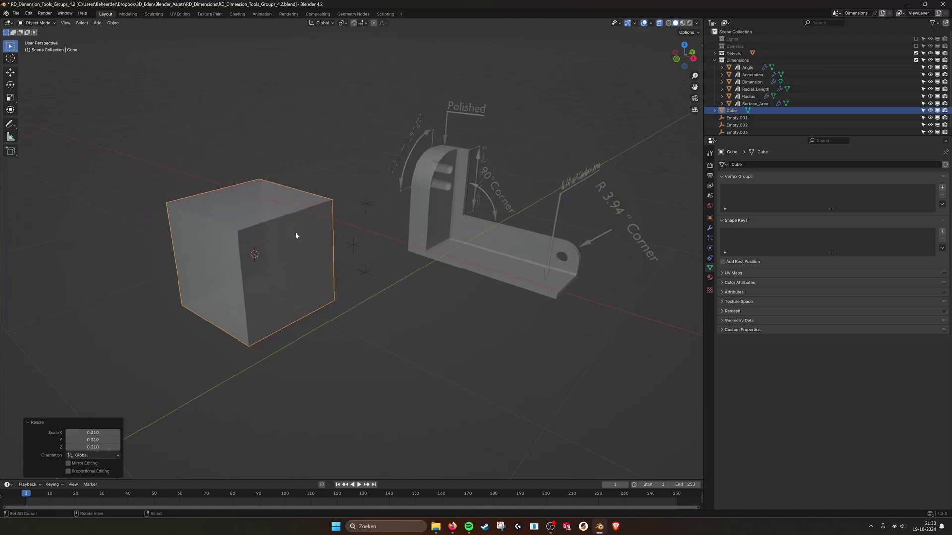
left_click(484, 168)
middle_click_drag(531, 176, 520, 181)
left_click(253, 254)
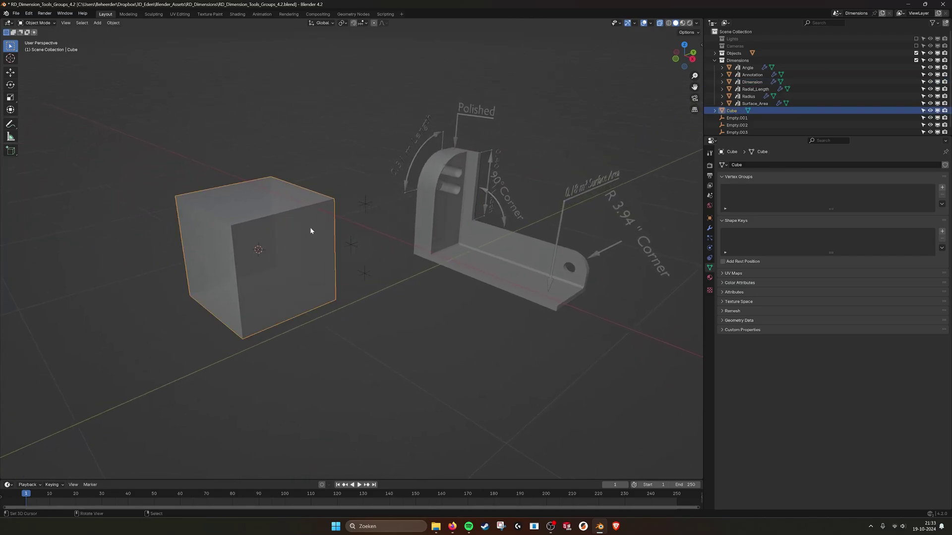
Step: Assign the cube's top-right edge to Group and its lower-right edge to Group.001, then leave Edit Mode
key("Tab")
left_click(55, 24)
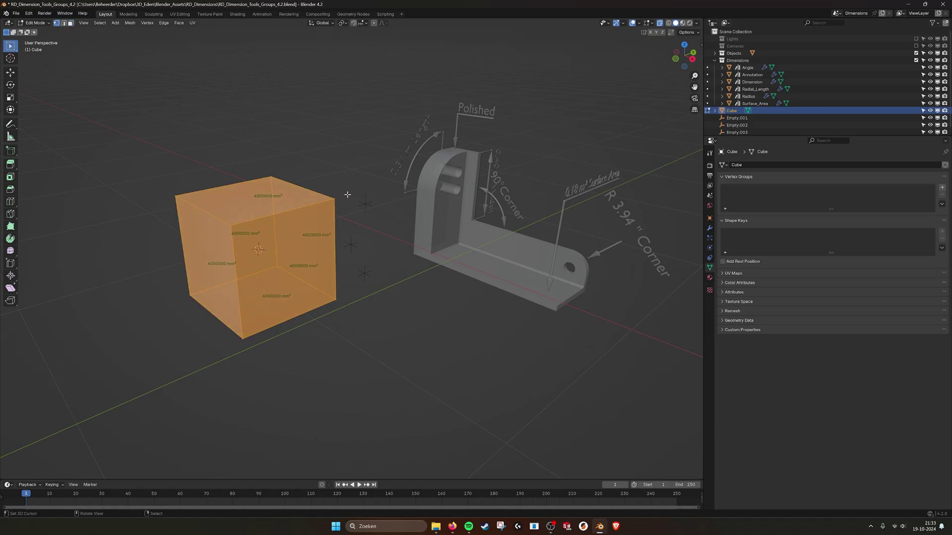
left_click(334, 199)
left_click(943, 187)
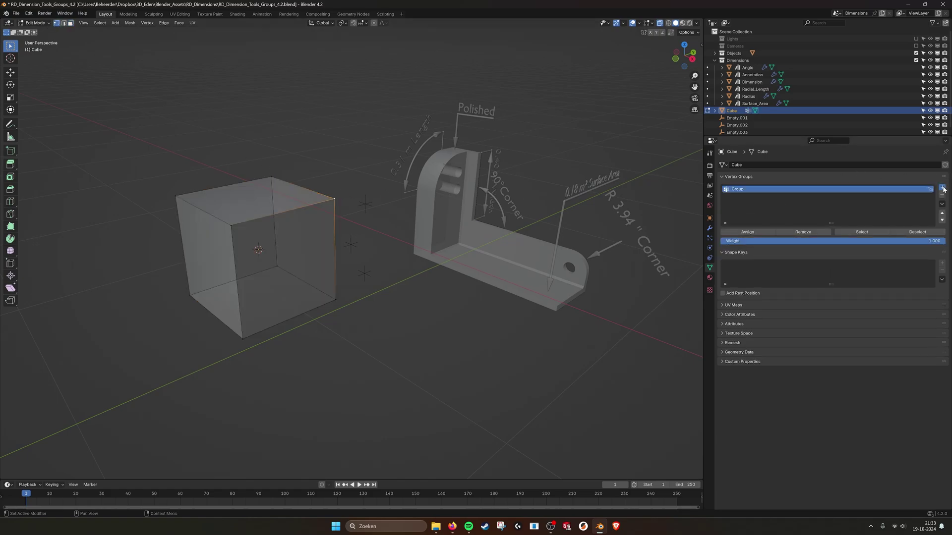
left_click(739, 190)
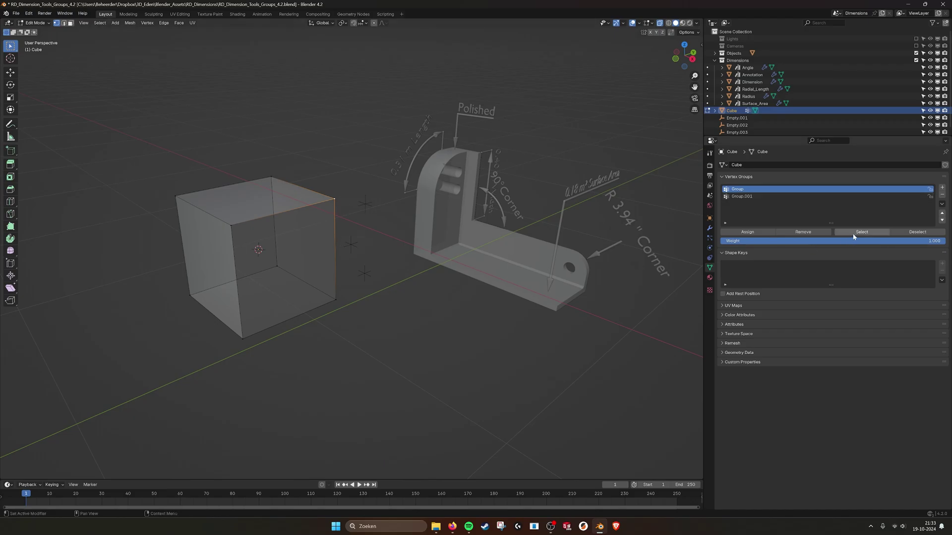
left_click(747, 232)
left_click(334, 298)
left_click(744, 196)
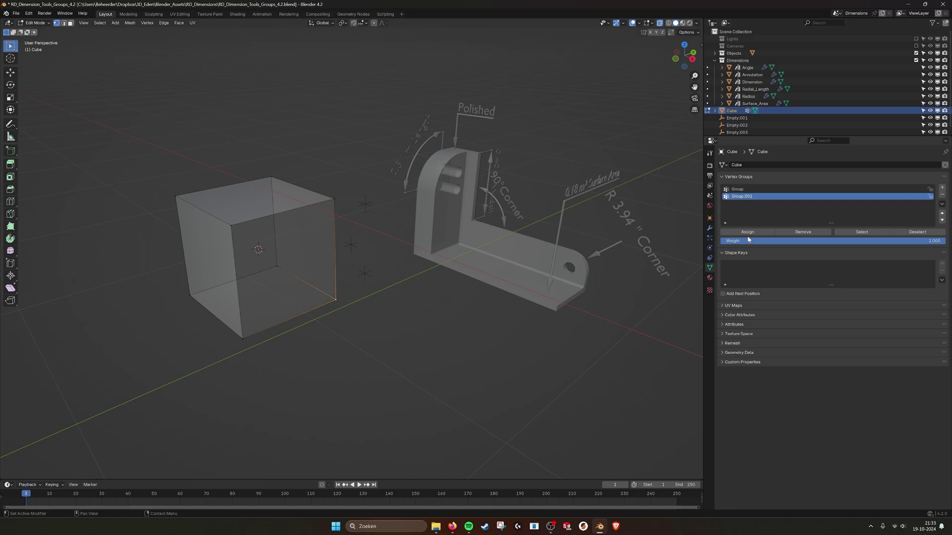
key("Tab")
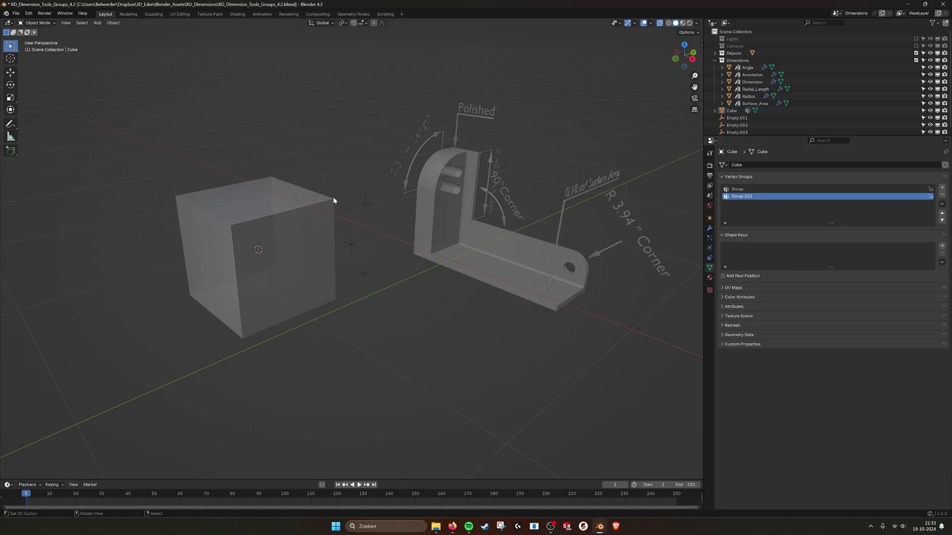
Step: Open the Width dimension's modifier settings and browse the Vertex Group Object list
left_click(489, 164)
left_click(710, 230)
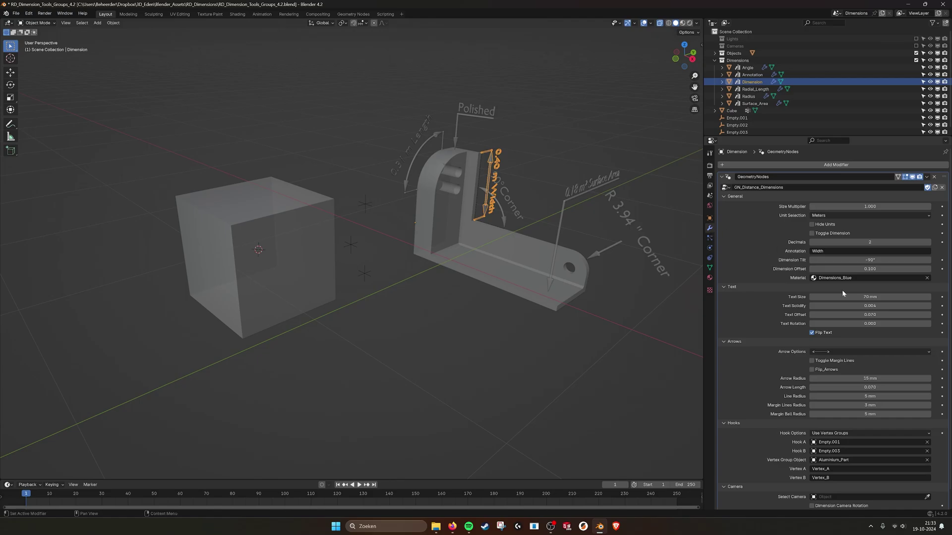
scroll(842, 289, "down", 1)
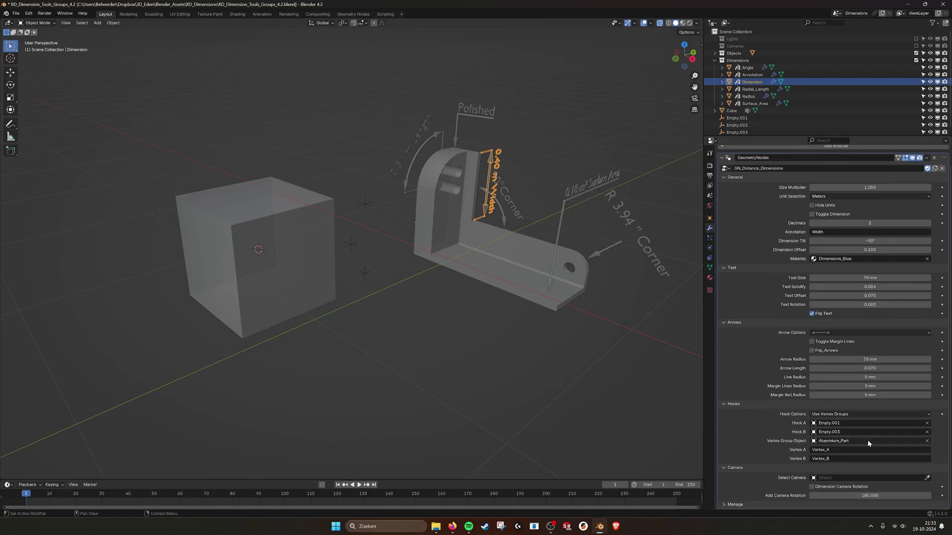
left_click(843, 439)
left_click(885, 436)
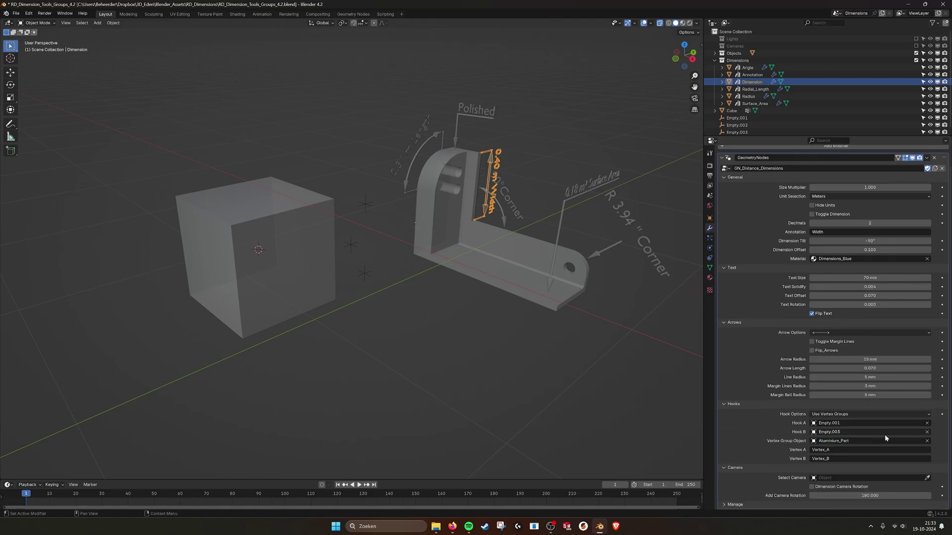
Step: Eyedropper-pick the Cube as Vertex Group Object, check the Vertex A name, and select the cube
left_click(927, 442)
left_click(285, 225)
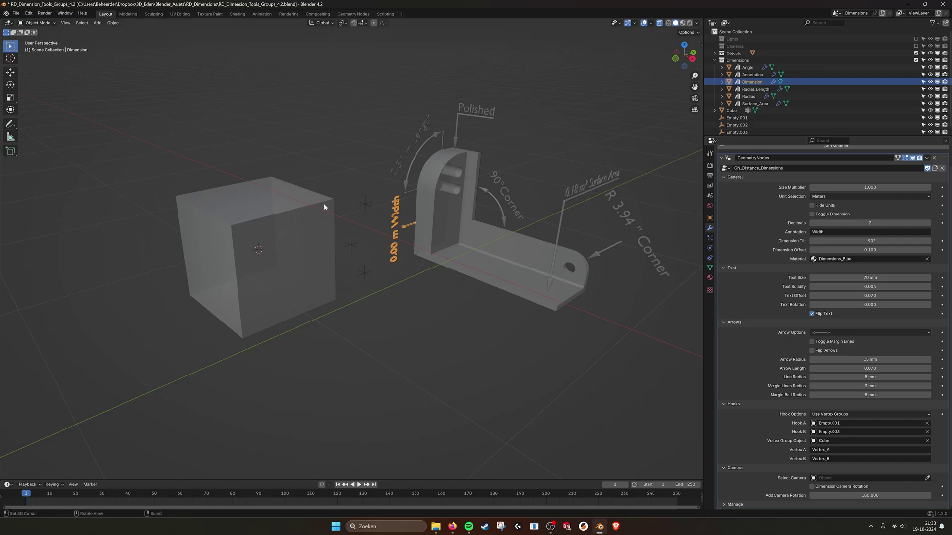
left_click(827, 450)
left_click(710, 269)
Step: Rename the cube's first vertex group to Vertex_A
left_click(323, 238)
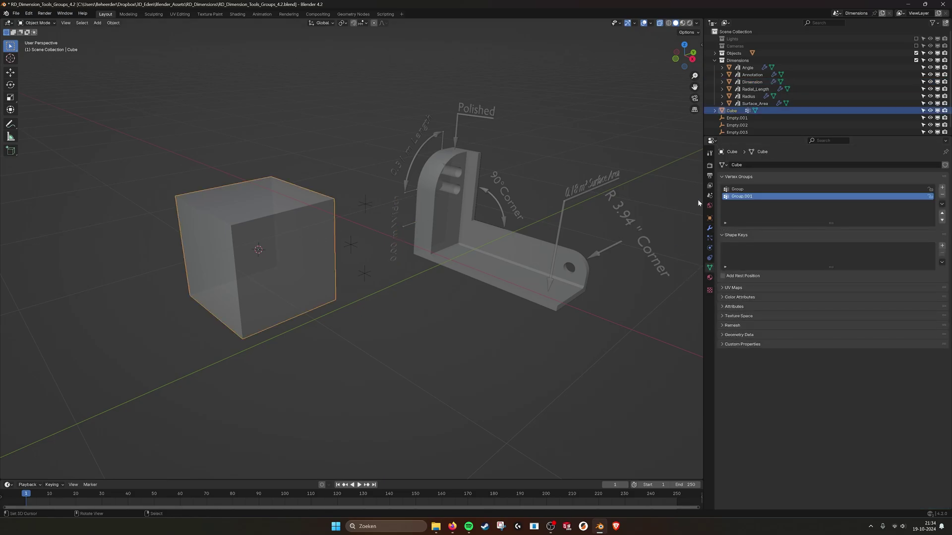
double_click(736, 191)
type("Vert")
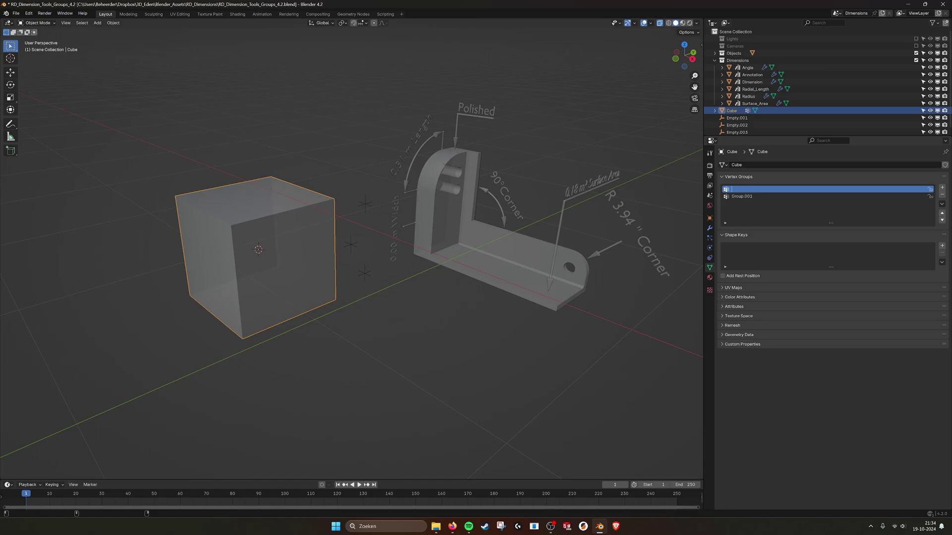
type("ex_A")
key("Return")
Step: Rename the second vertex group to Vertex_B, fixing a mistyped first letter
double_click(740, 196)
type("Berte")
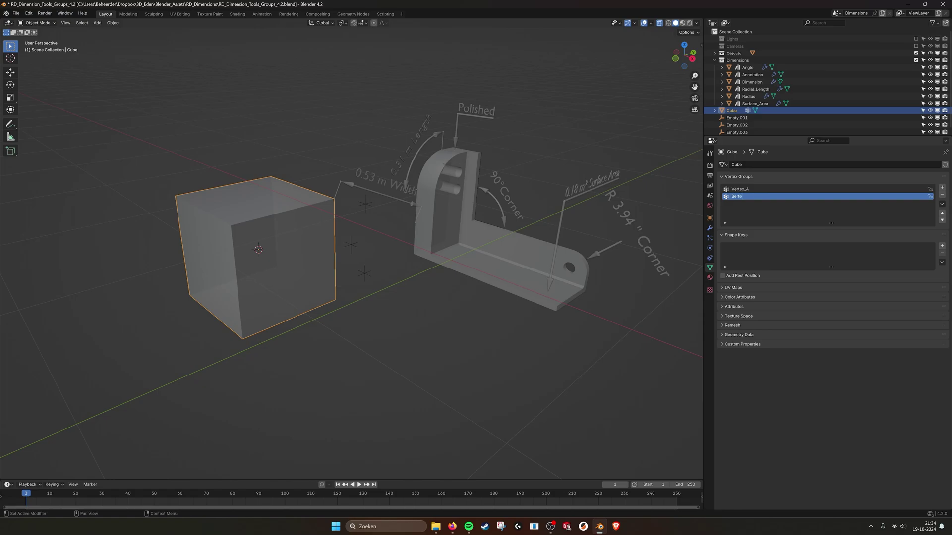
key("shift")
key("Home")
key("Delete")
type("V")
key("Return")
Step: Select the cube's top face in Edit Mode using face selection
left_click(398, 327)
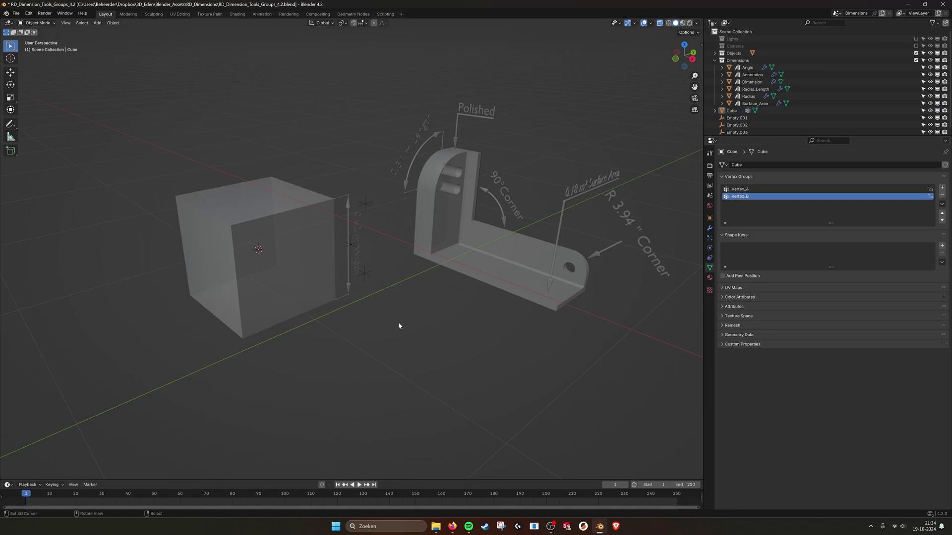
mouse_move(397, 326)
middle_mouse_down()
mouse_move(368, 277)
mouse_move(392, 283)
mouse_move(393, 262)
mouse_move(313, 213)
middle_mouse_up()
left_click(313, 212)
key("Tab")
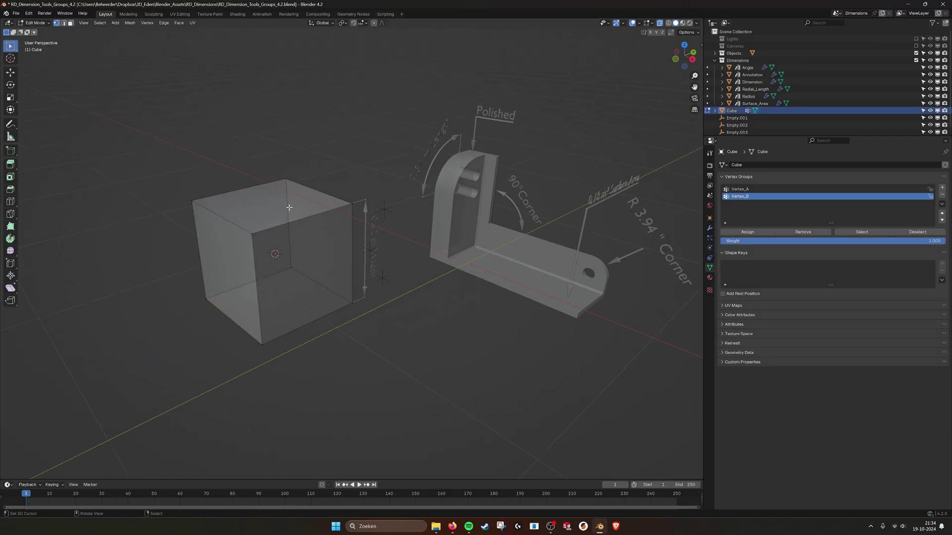
left_click(71, 23)
left_click(276, 213)
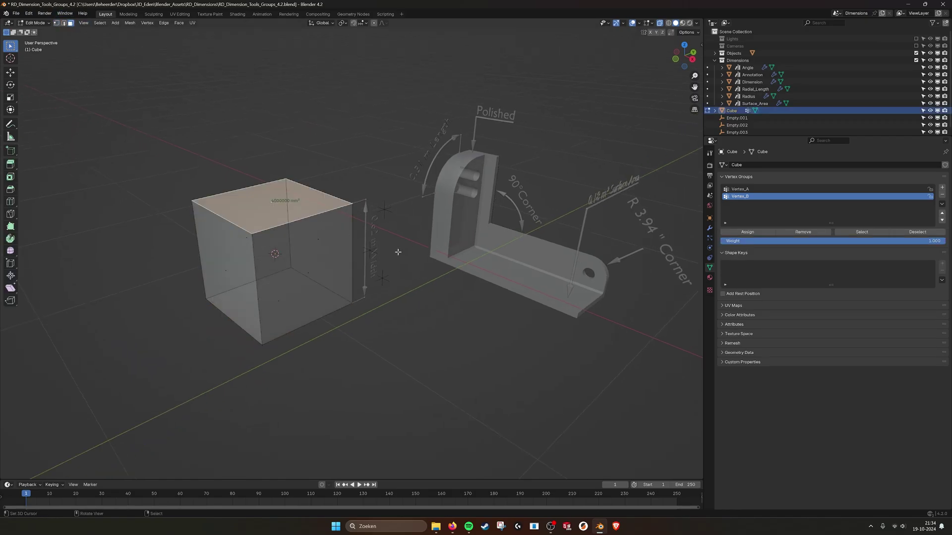
Step: Raise the top face along Z so the Width dimension updates to 0.62 m, then select that dimension
key("g")
key("z")
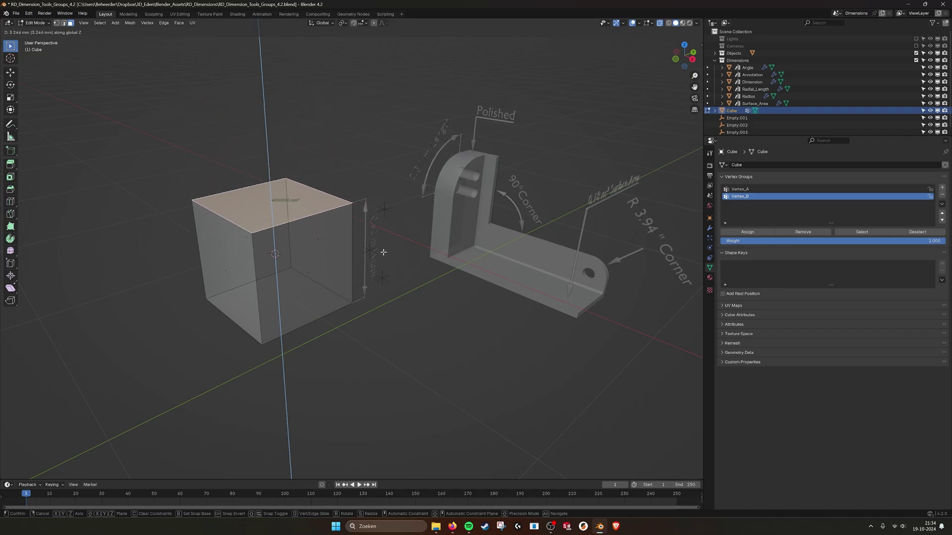
key("Escape")
key("Tab")
mouse_move(335, 267)
middle_mouse_down()
mouse_move(319, 230)
mouse_move(387, 223)
middle_mouse_up()
left_click(370, 236)
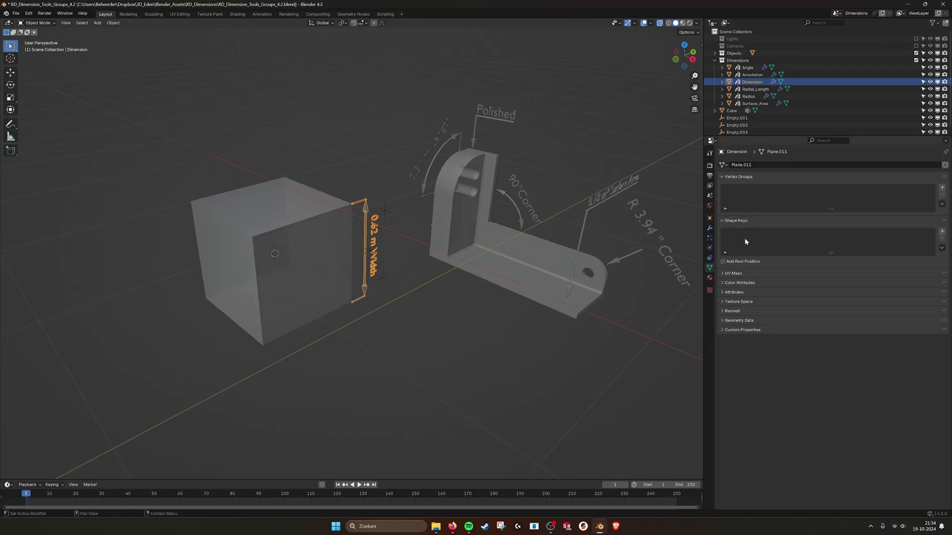
Step: Set the Width dimension's Hook Options to Use Hooks so it measures the bracket at 0.40 m again
left_click(709, 229)
middle_click_drag(479, 355, 454, 343)
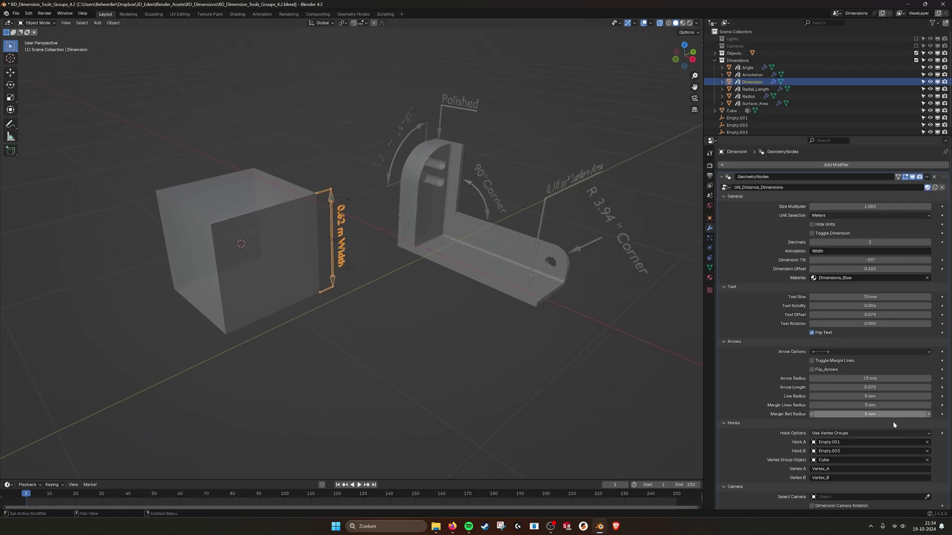
left_click(849, 435)
left_click(850, 449)
middle_click_drag(411, 270, 360, 286)
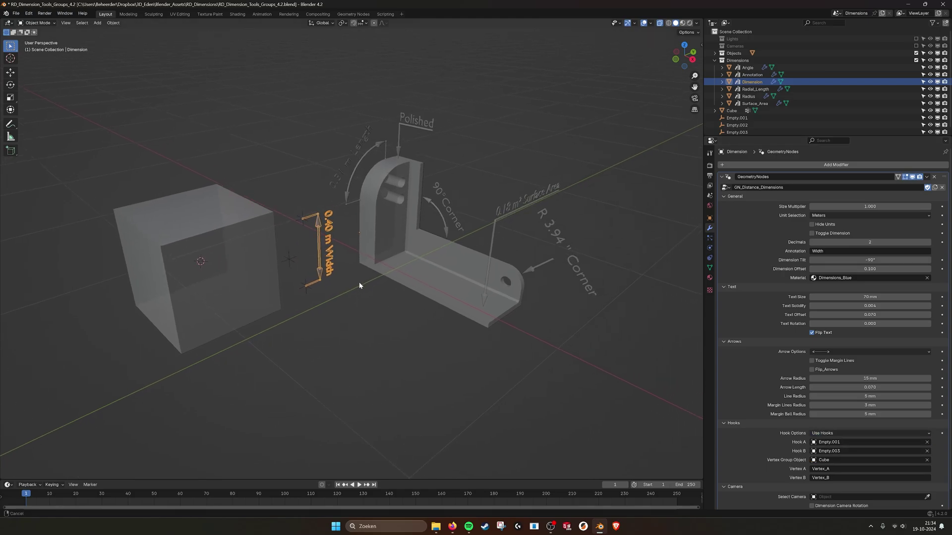
scroll(359, 286, "up", 3)
Step: Inspect the Surface_Area and Radius dimensions, which use Aluminium_Part's Vertex_A–C groups
middle_click_drag(525, 264, 495, 191)
left_click(494, 192)
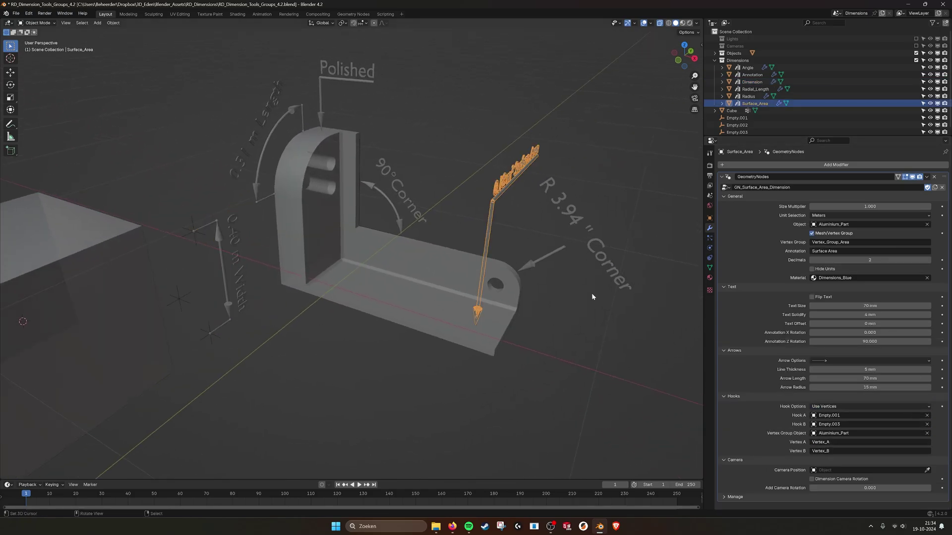
left_click(613, 250)
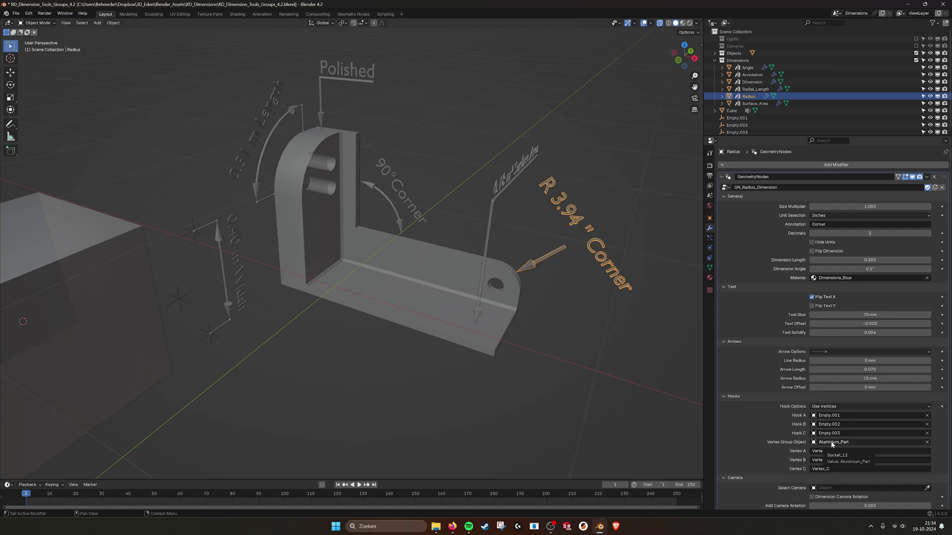
scroll(521, 303, "down", 3)
left_click(522, 303)
middle_click_drag(514, 328, 296, 302)
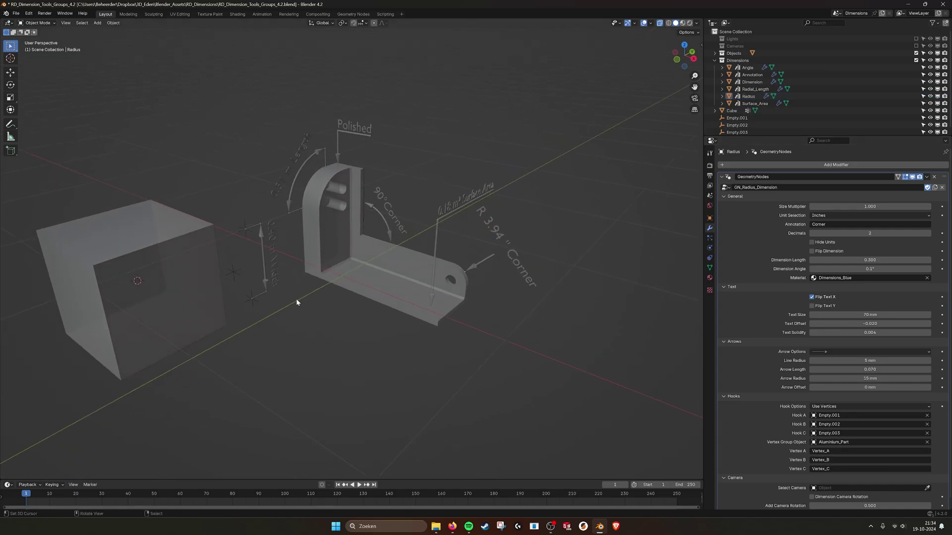